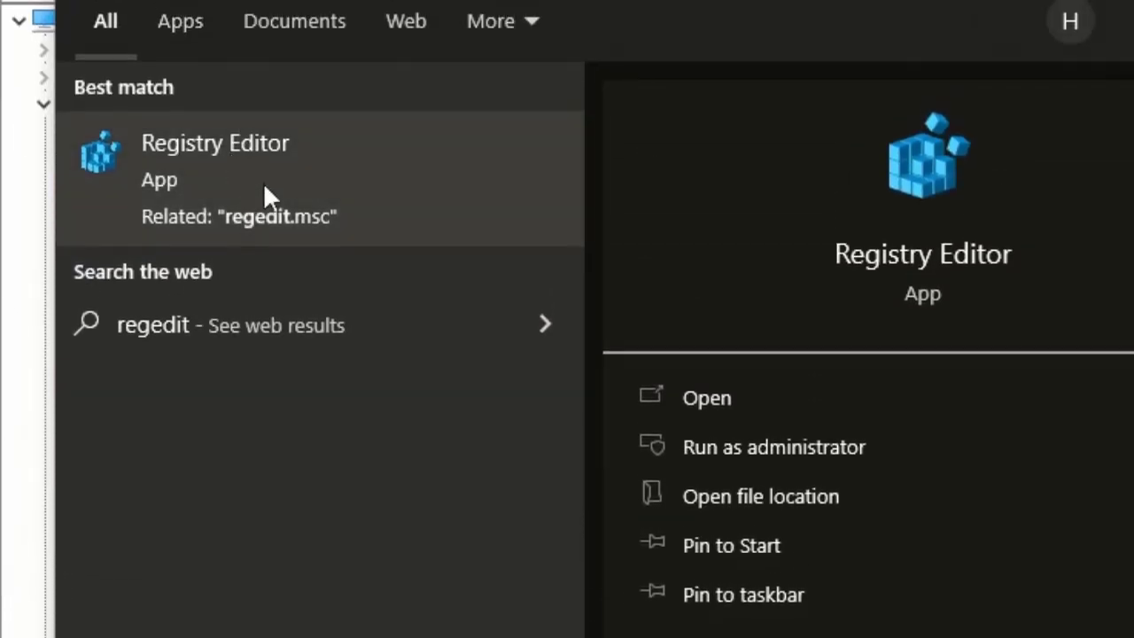
- Launch Registry Editor from the 'regedit' Best match result
{"action": "left_click", "coordinate": [1004, 429]}
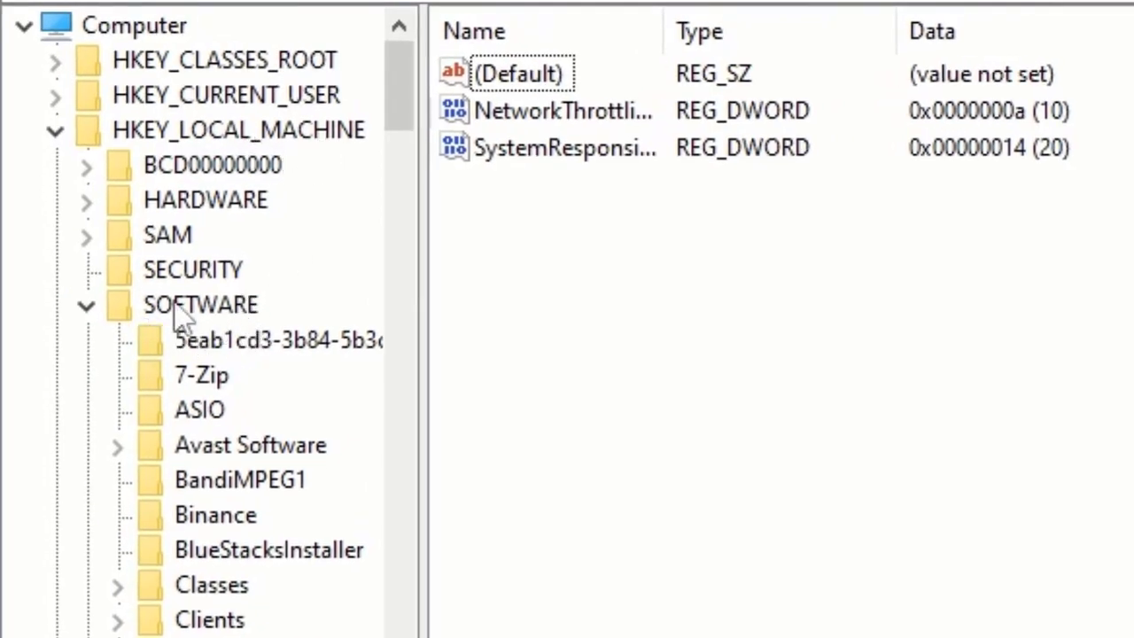
- Scroll the key tree to Windows NT\CurrentVersion\Multimedia and select the SystemProfile key
{"action": "scroll", "coordinate": [168, 389], "scroll_direction": "down", "scroll_amount": 2}
{"action": "scroll", "coordinate": [163, 426], "scroll_direction": "down", "scroll_amount": 5}
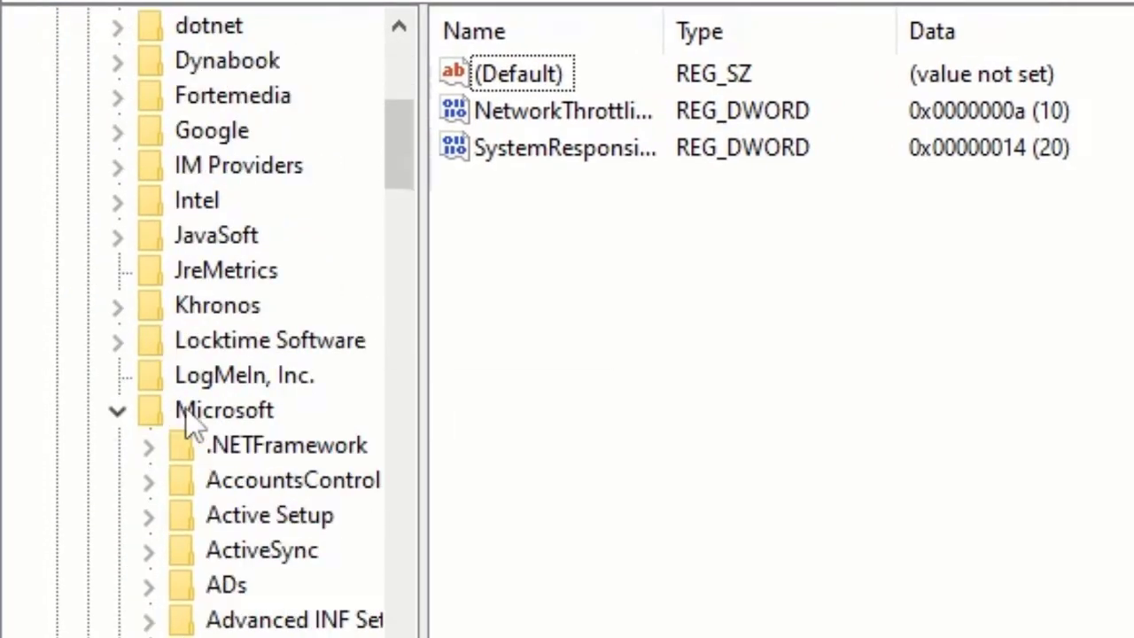
{"action": "scroll", "coordinate": [182, 425], "scroll_direction": "down", "scroll_amount": 4}
{"action": "scroll", "coordinate": [182, 549], "scroll_direction": "down", "scroll_amount": 7}
{"action": "scroll", "coordinate": [173, 611], "scroll_direction": "down", "scroll_amount": 6}
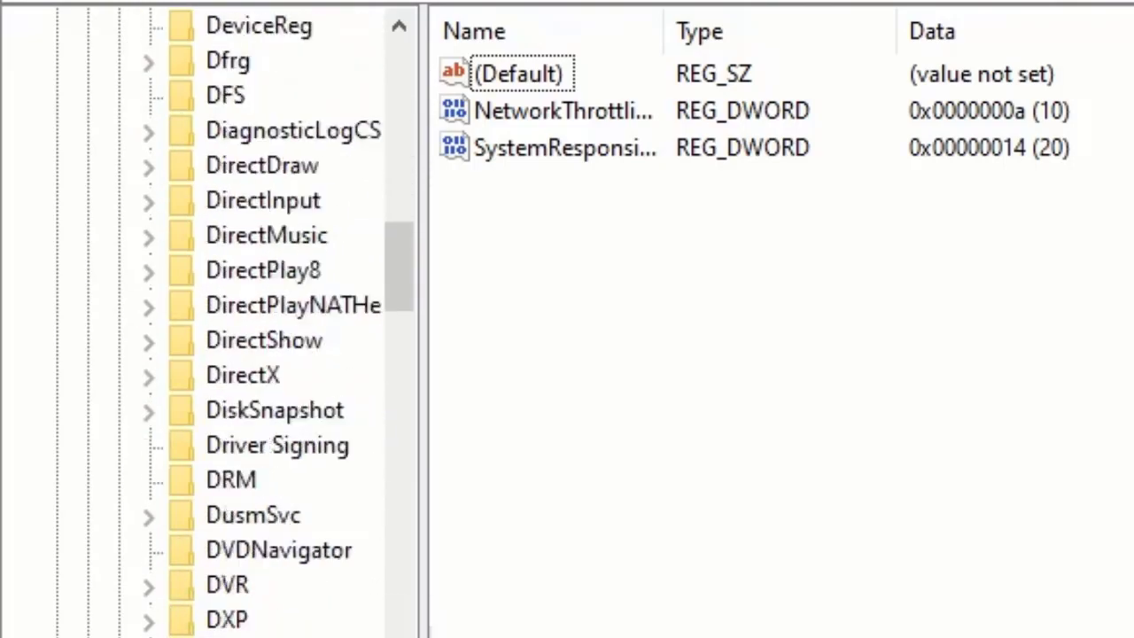
{"action": "scroll", "coordinate": [173, 532], "scroll_direction": "down", "scroll_amount": 12}
{"action": "scroll", "coordinate": [171, 398], "scroll_direction": "down", "scroll_amount": 12}
{"action": "scroll", "coordinate": [173, 301], "scroll_direction": "down", "scroll_amount": 6}
{"action": "scroll", "coordinate": [182, 293], "scroll_direction": "down", "scroll_amount": 13}
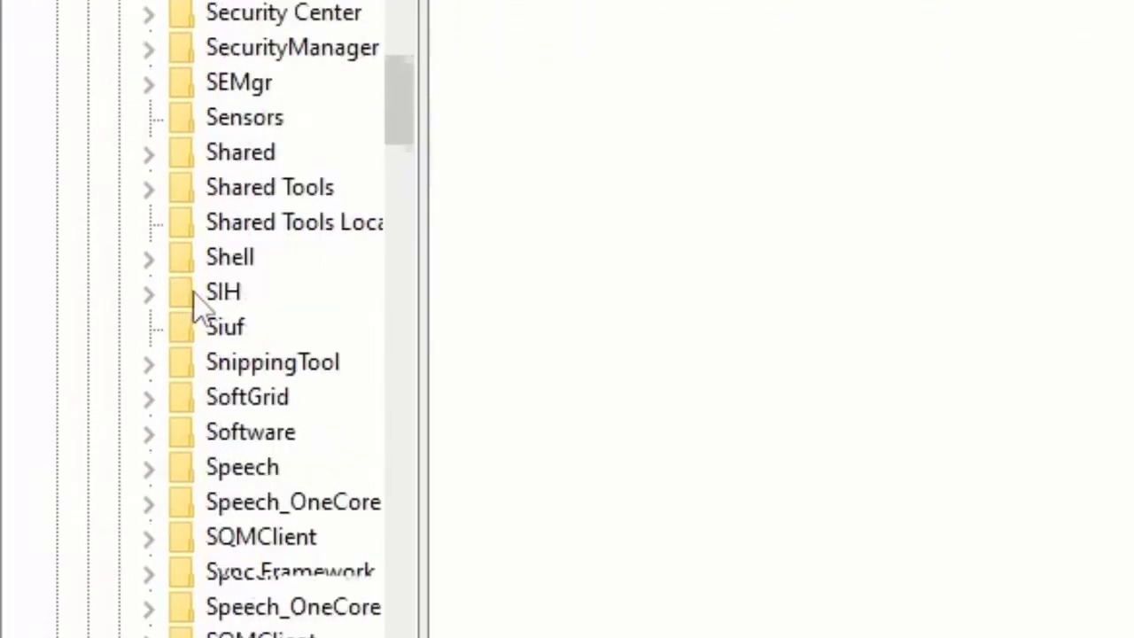
{"action": "scroll", "coordinate": [195, 296], "scroll_direction": "down", "scroll_amount": 7}
{"action": "scroll", "coordinate": [195, 297], "scroll_direction": "down", "scroll_amount": 8}
{"action": "scroll", "coordinate": [199, 328], "scroll_direction": "down", "scroll_amount": 2}
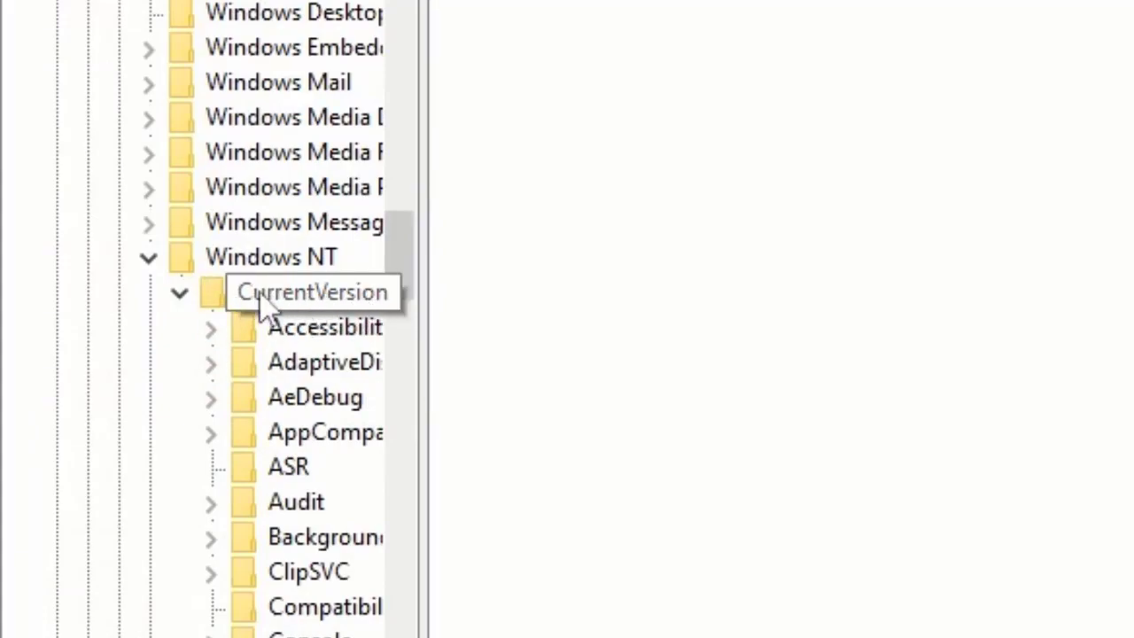
{"action": "scroll", "coordinate": [264, 303], "scroll_direction": "down", "scroll_amount": 6}
{"action": "scroll", "coordinate": [266, 299], "scroll_direction": "down", "scroll_amount": 6}
{"action": "scroll", "coordinate": [266, 299], "scroll_direction": "down", "scroll_amount": 3}
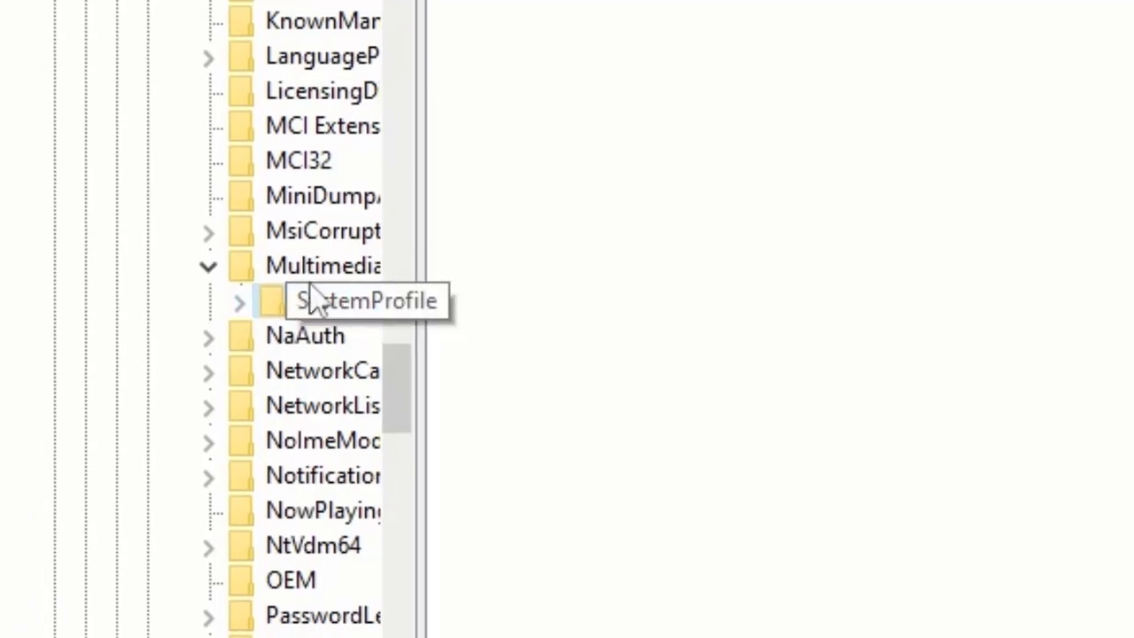
{"action": "left_click", "coordinate": [314, 301]}
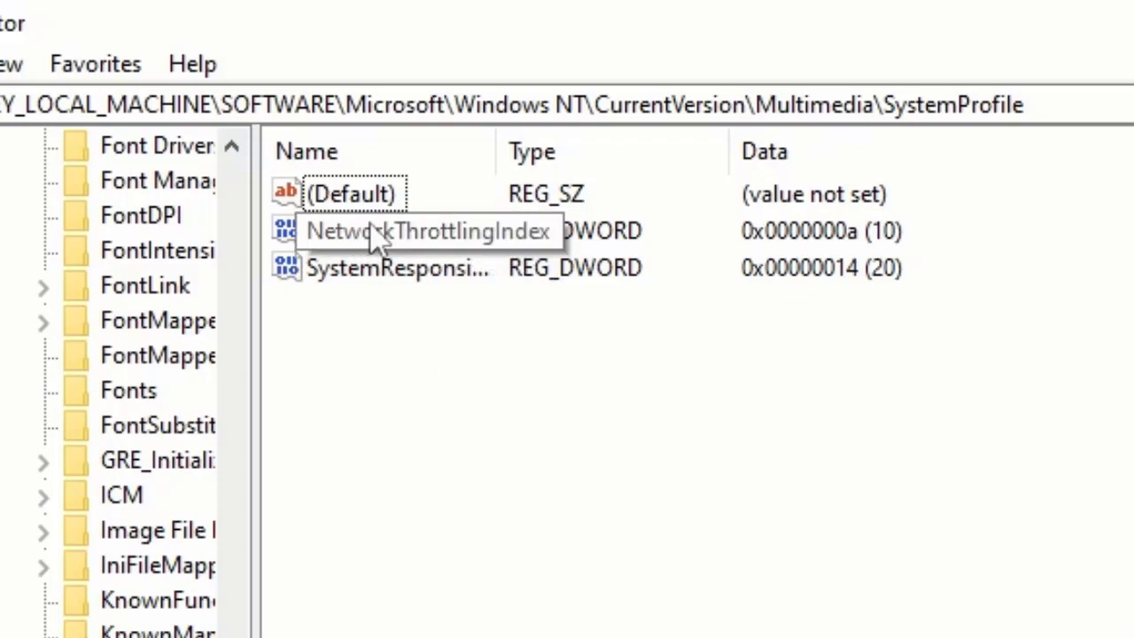
- Change NetworkThrottlingIndex's value data from a to hexadecimal FFFFFFFF and confirm
{"action": "left_click", "coordinate": [425, 232]}
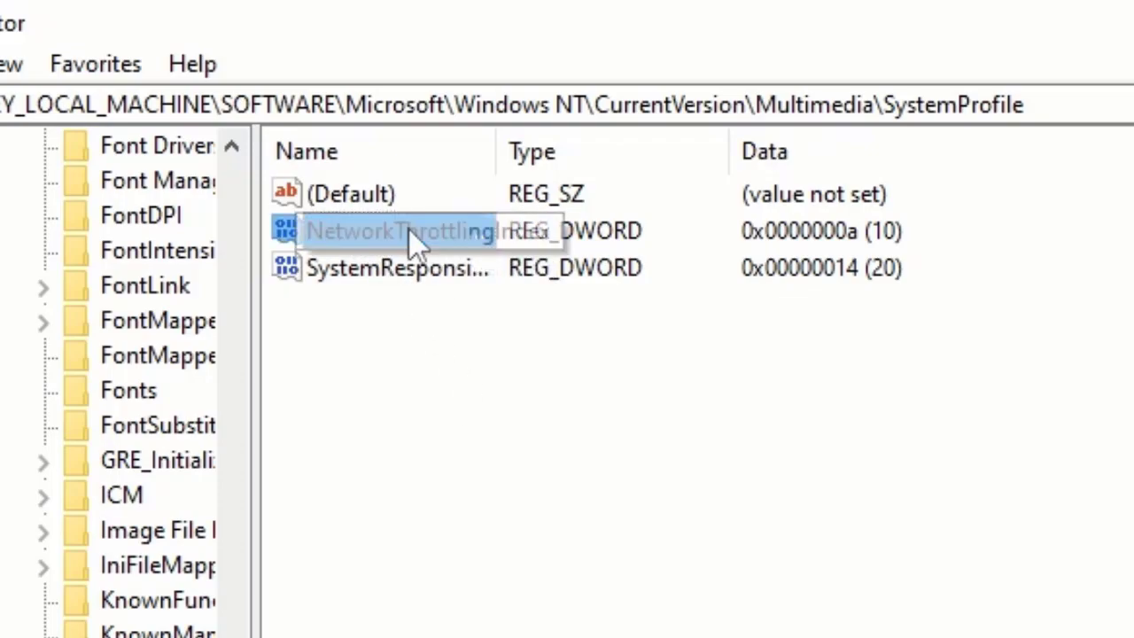
{"action": "right_click", "coordinate": [413, 233]}
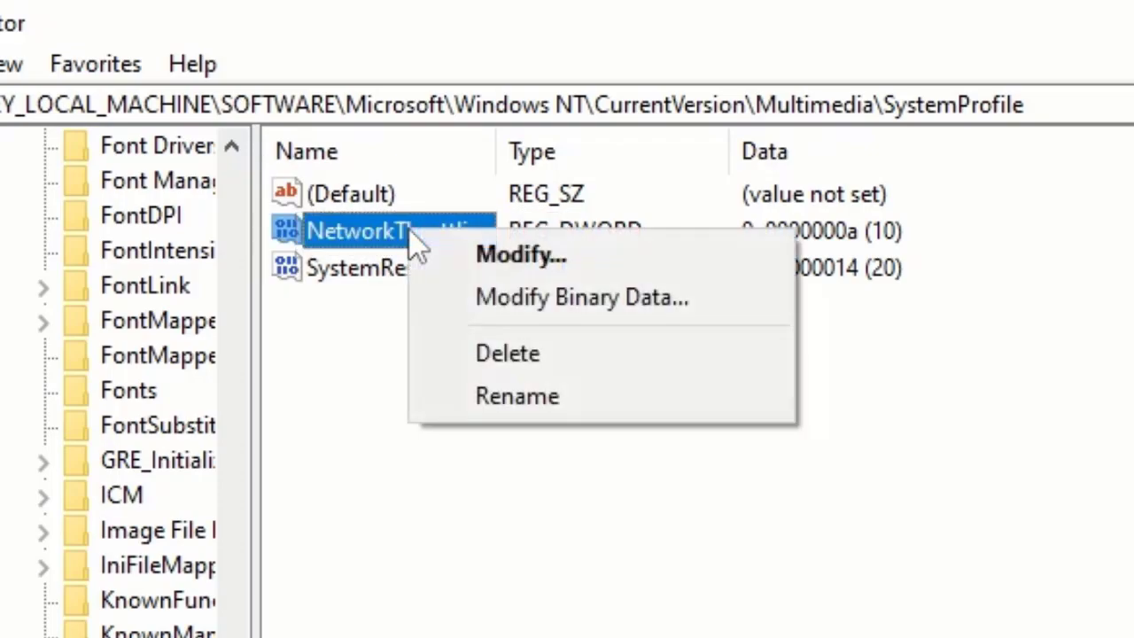
{"action": "left_click", "coordinate": [506, 266]}
{"action": "mouse_move", "coordinate": [281, 194]}
{"action": "left_mouse_down"}
{"action": "mouse_move", "coordinate": [665, 381]}
{"action": "mouse_move", "coordinate": [968, 470]}
{"action": "left_mouse_up"}
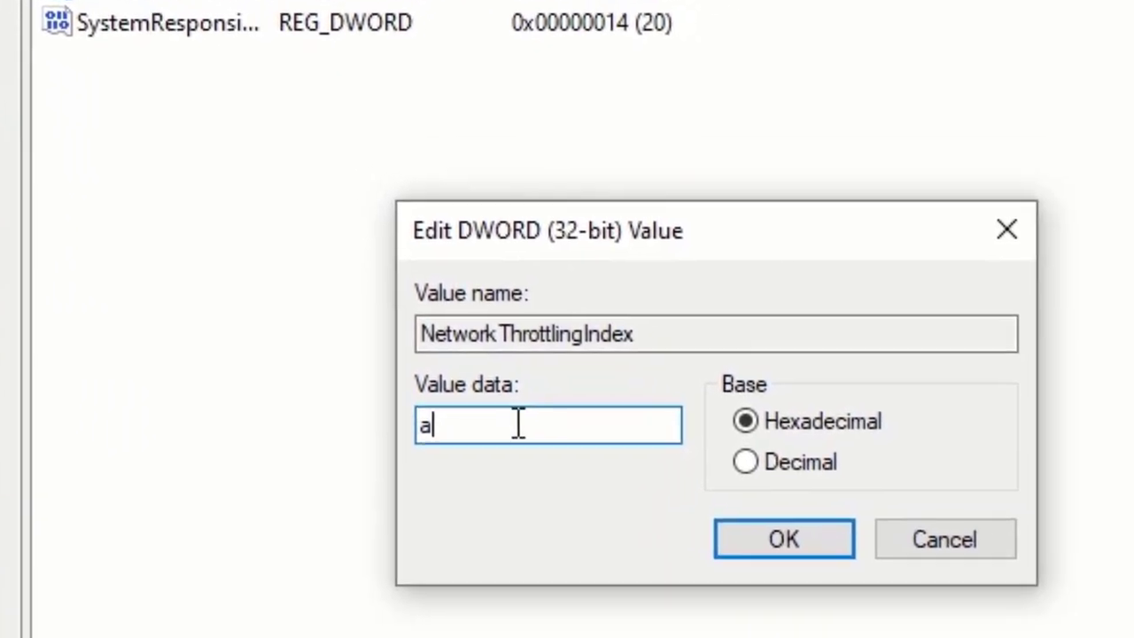
{"action": "left_click_drag", "start_coordinate": [451, 395], "coordinate": [348, 392]}
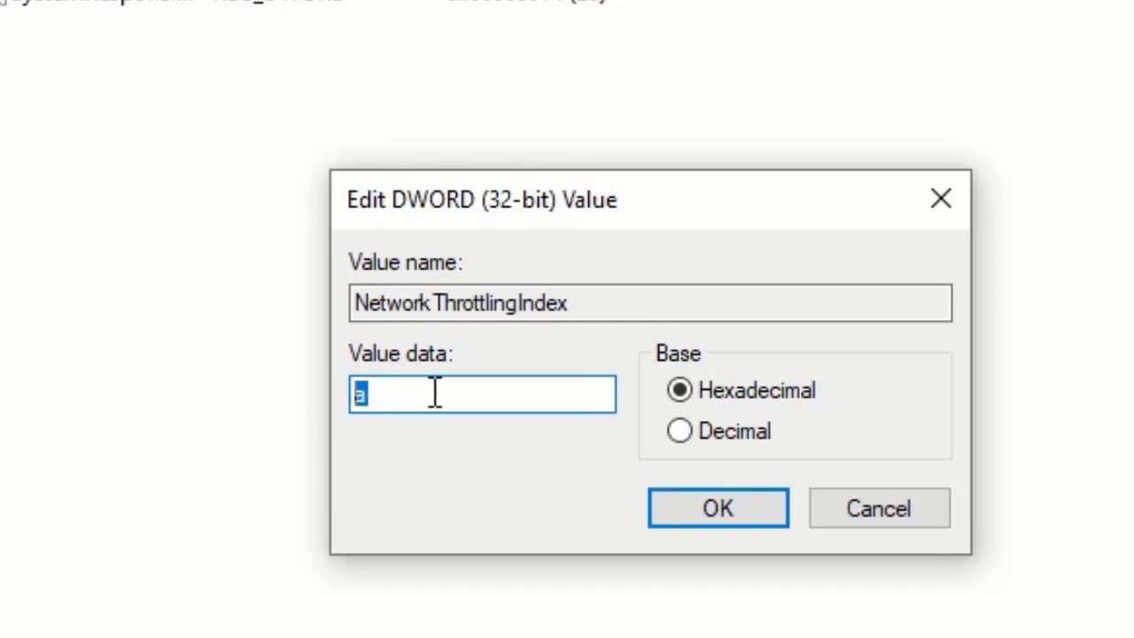
{"action": "type", "text": "FFFFFFF"}
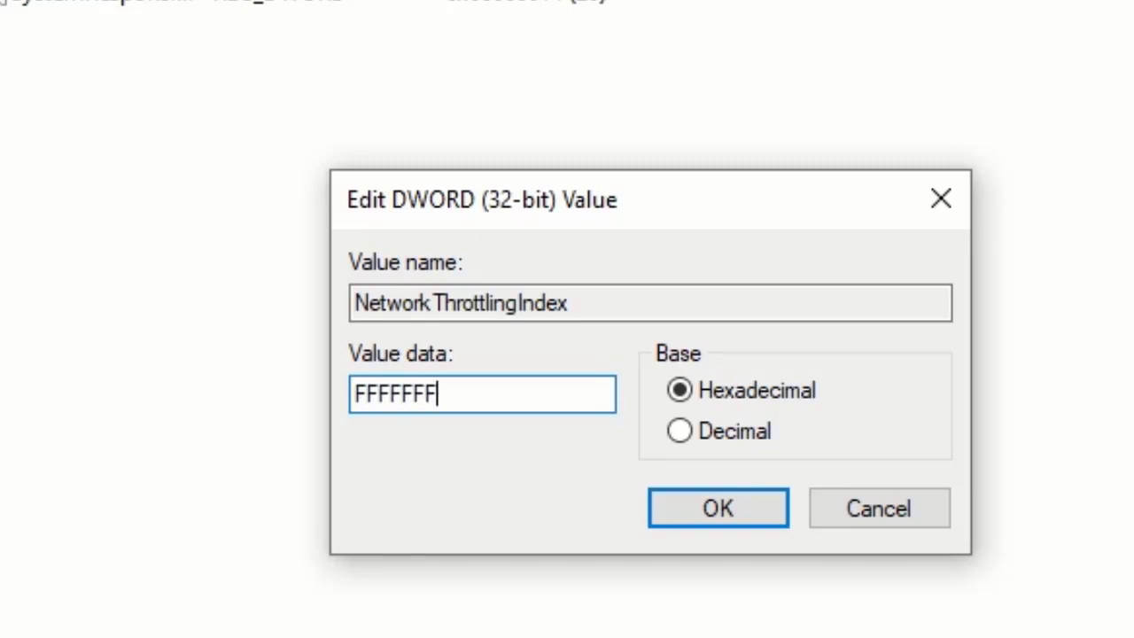
{"action": "left_click_drag", "start_coordinate": [456, 387], "coordinate": [412, 393]}
{"action": "left_click_drag", "start_coordinate": [394, 414], "coordinate": [384, 415]}
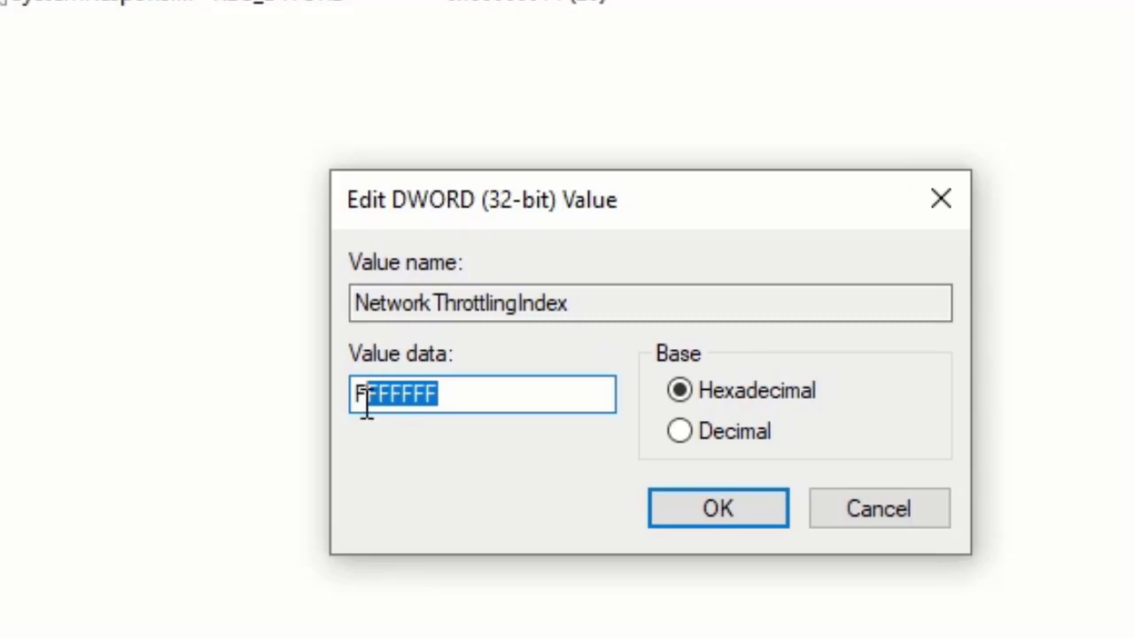
{"action": "left_click", "coordinate": [446, 392]}
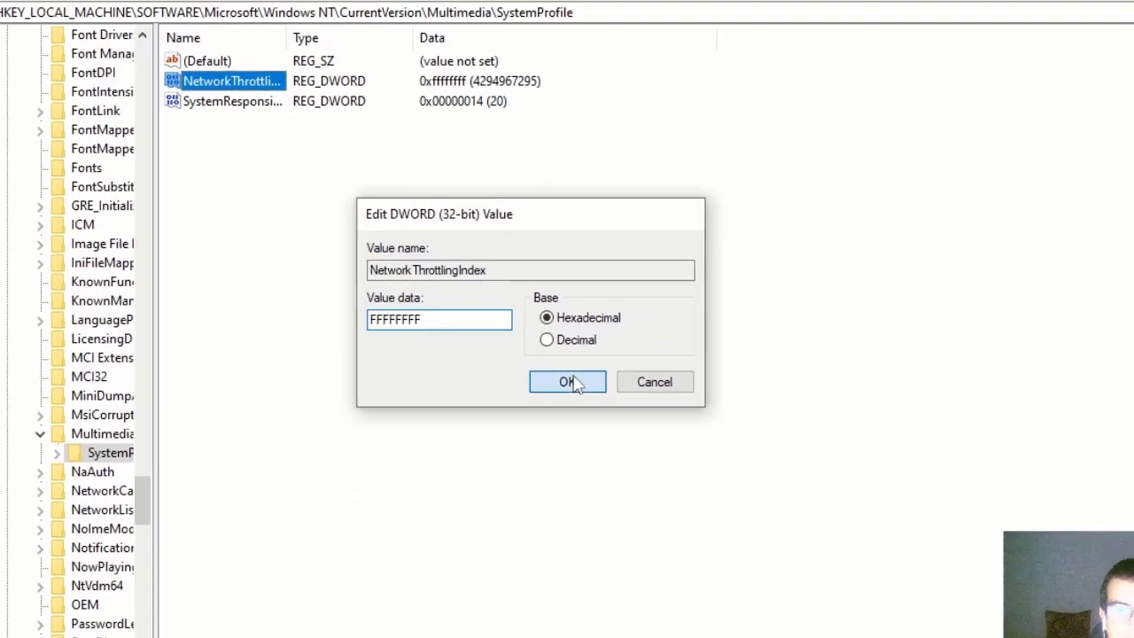
{"action": "left_click", "coordinate": [731, 506]}
{"action": "left_click", "coordinate": [418, 259]}
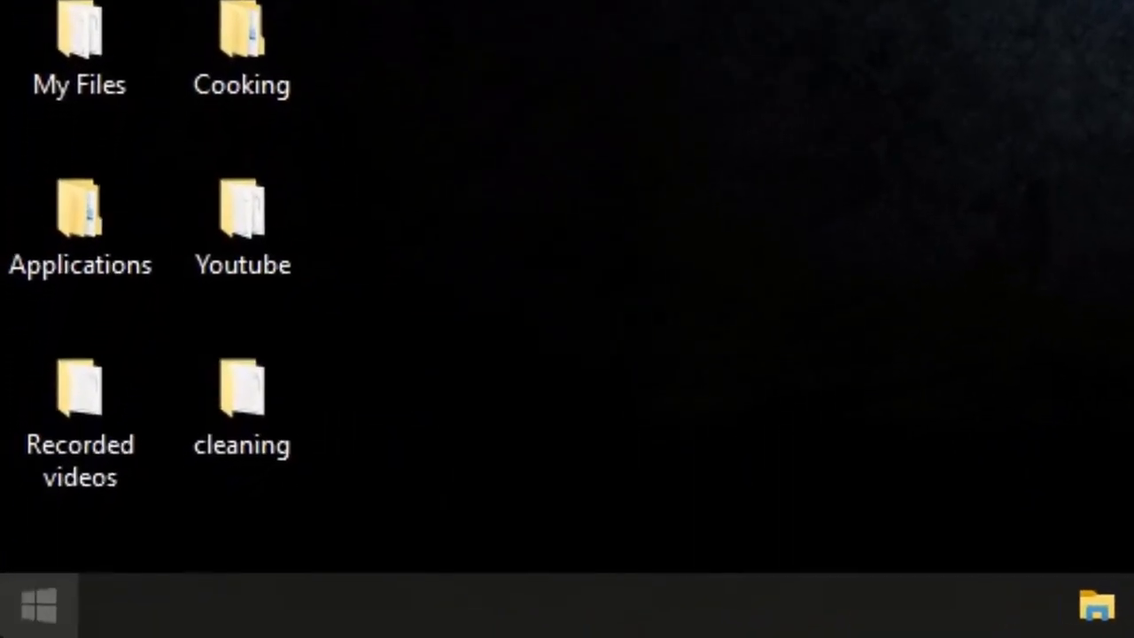
- Search the Start menu for 'control' and launch Control Panel
{"action": "left_click", "coordinate": [18, 633]}
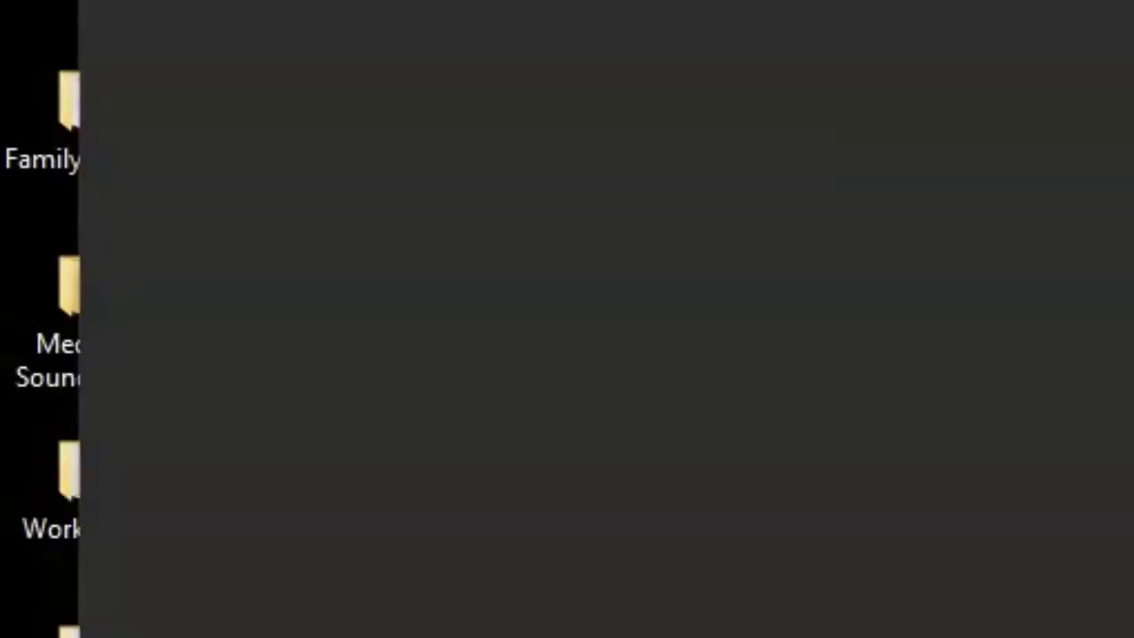
{"action": "type", "text": "control"}
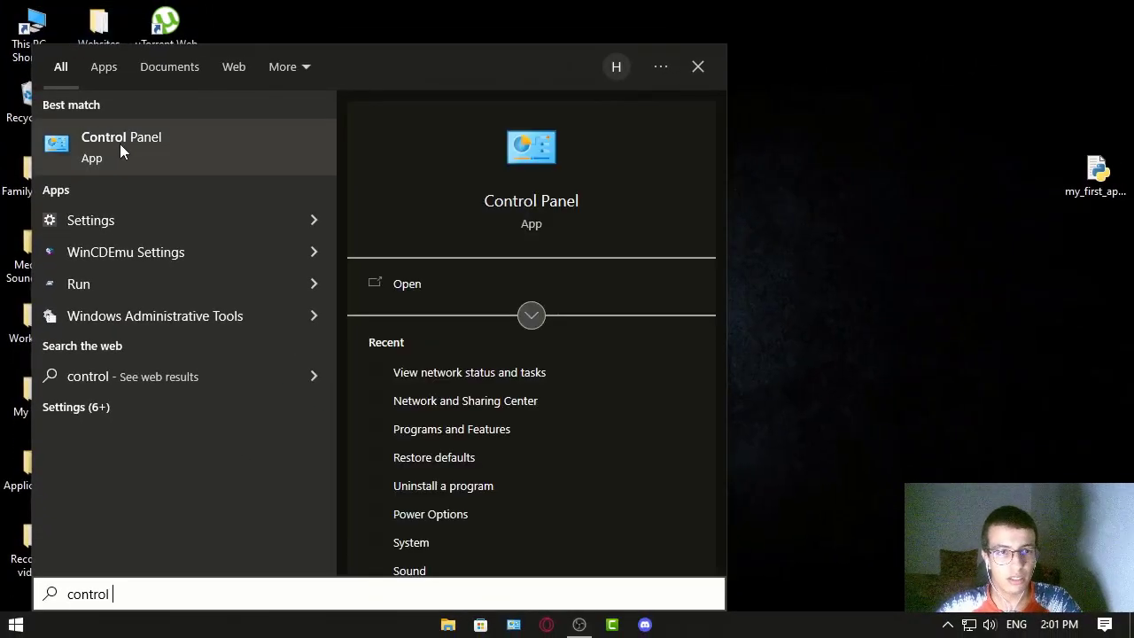
{"action": "left_click", "coordinate": [147, 144]}
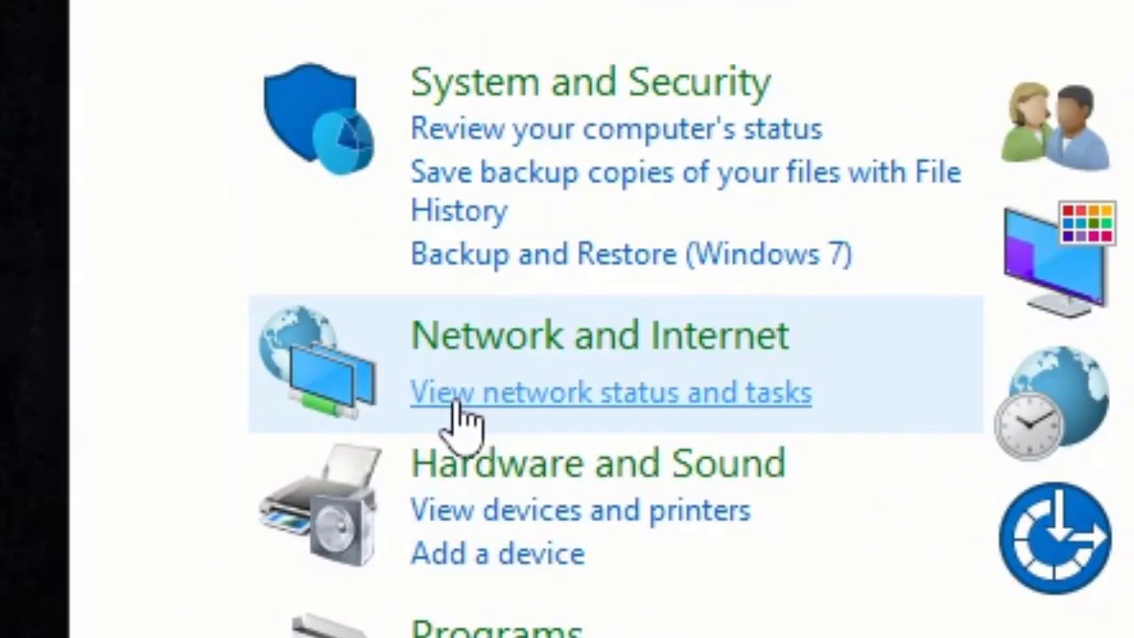
- Go to the adapter settings under network status and open Ethernet's Properties
{"action": "left_click", "coordinate": [709, 400]}
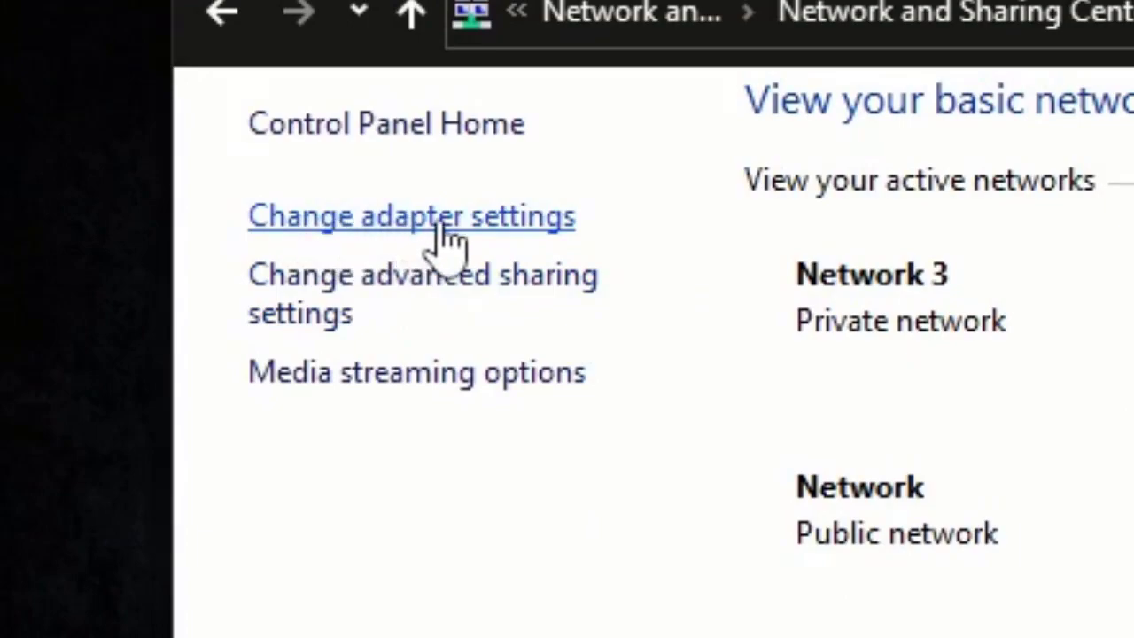
{"action": "left_click", "coordinate": [485, 219]}
{"action": "left_click", "coordinate": [597, 51]}
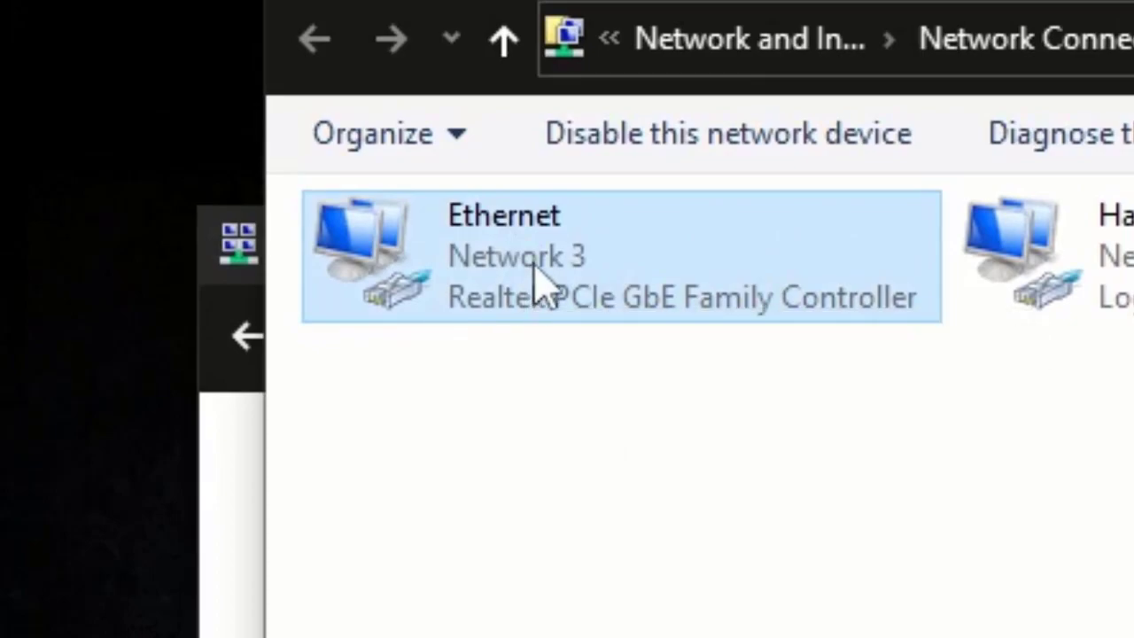
{"action": "right_click", "coordinate": [538, 265]}
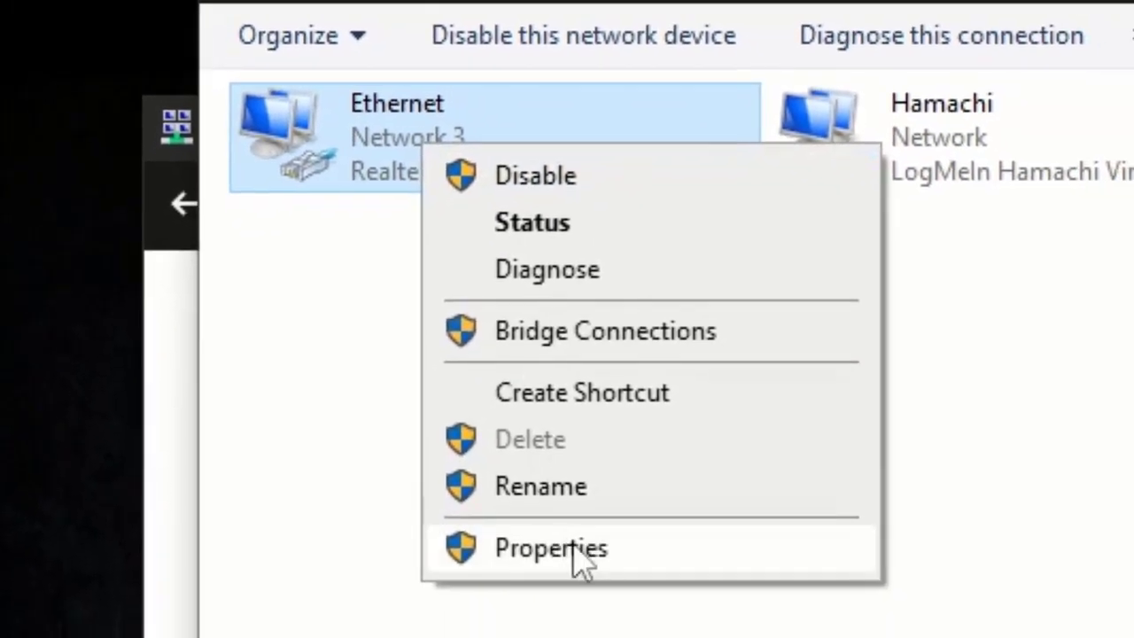
{"action": "left_click", "coordinate": [564, 558]}
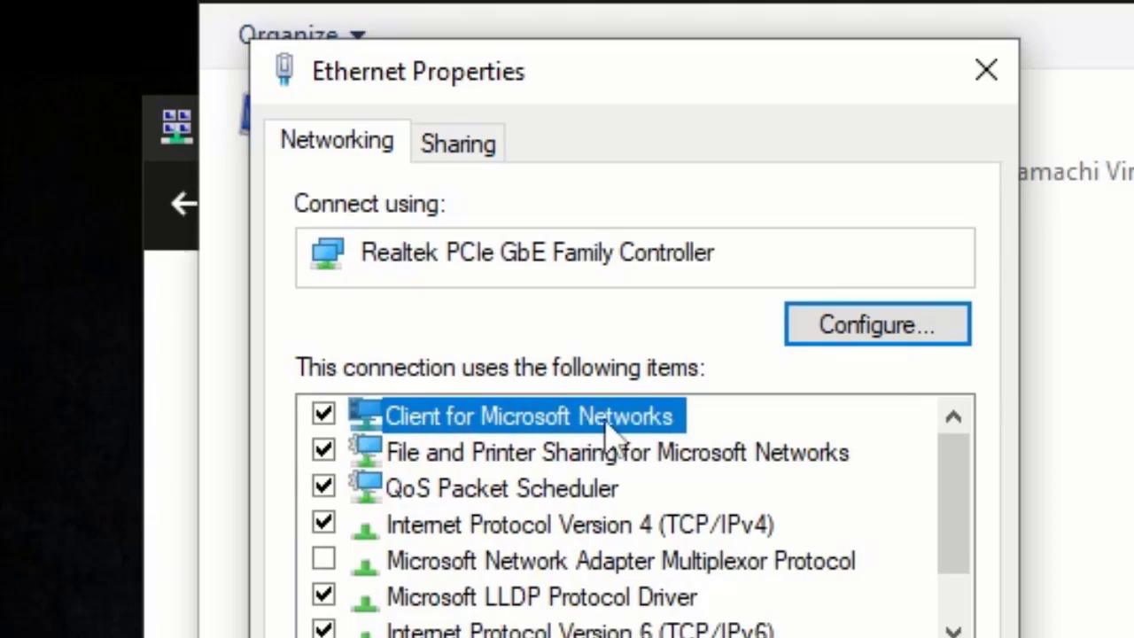
- In the Realtek adapter's Power Management, uncheck 'Allow the computer to turn off this device'
{"action": "left_click", "coordinate": [851, 353]}
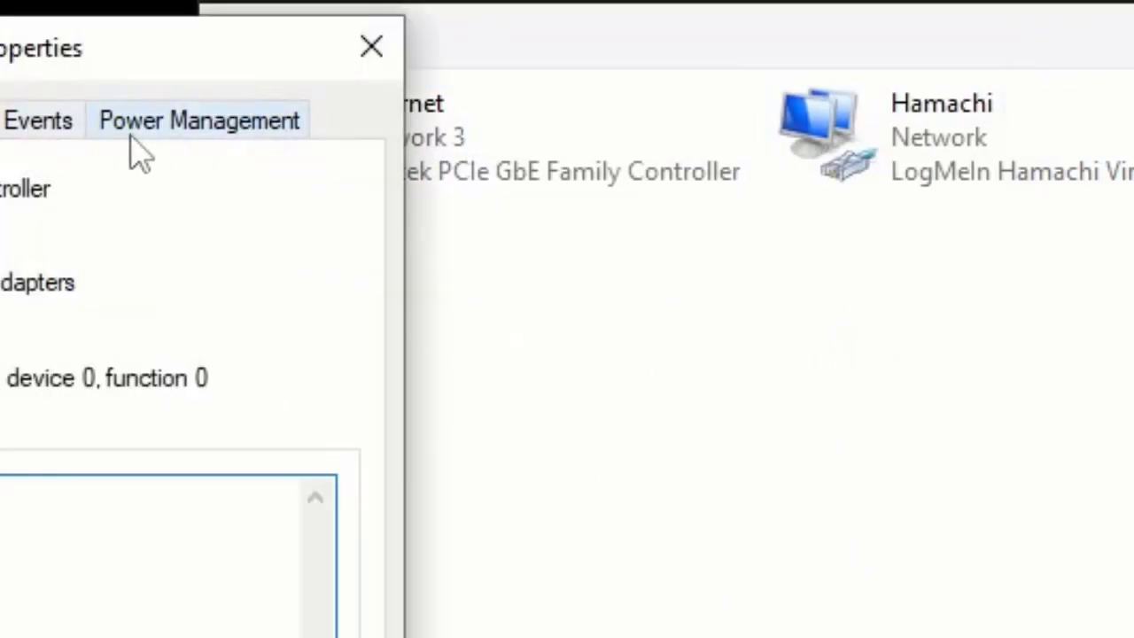
{"action": "left_click", "coordinate": [142, 133]}
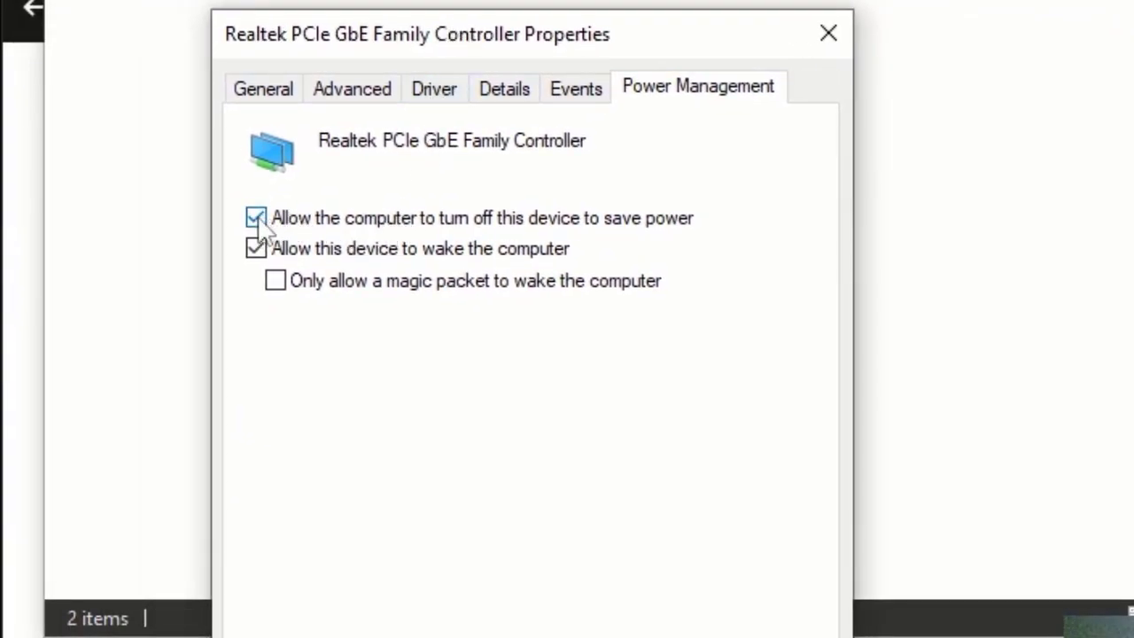
{"action": "left_click", "coordinate": [256, 218]}
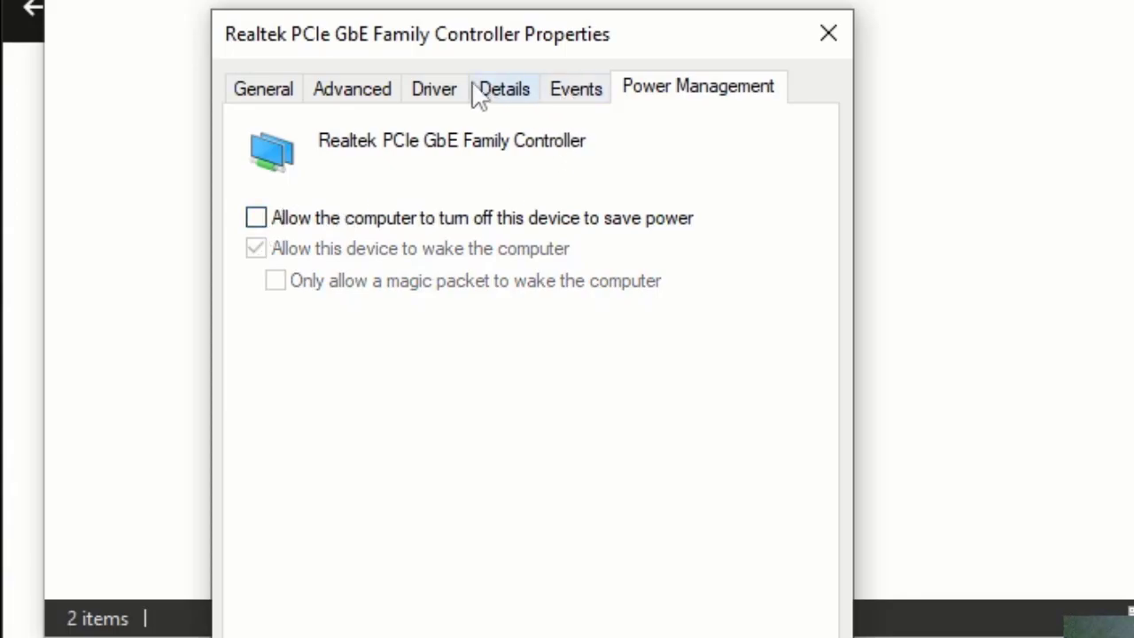
- Set the adapter's Advanced property Energy-Efficient Ethernet to Disabled and save
{"action": "left_click", "coordinate": [372, 94]}
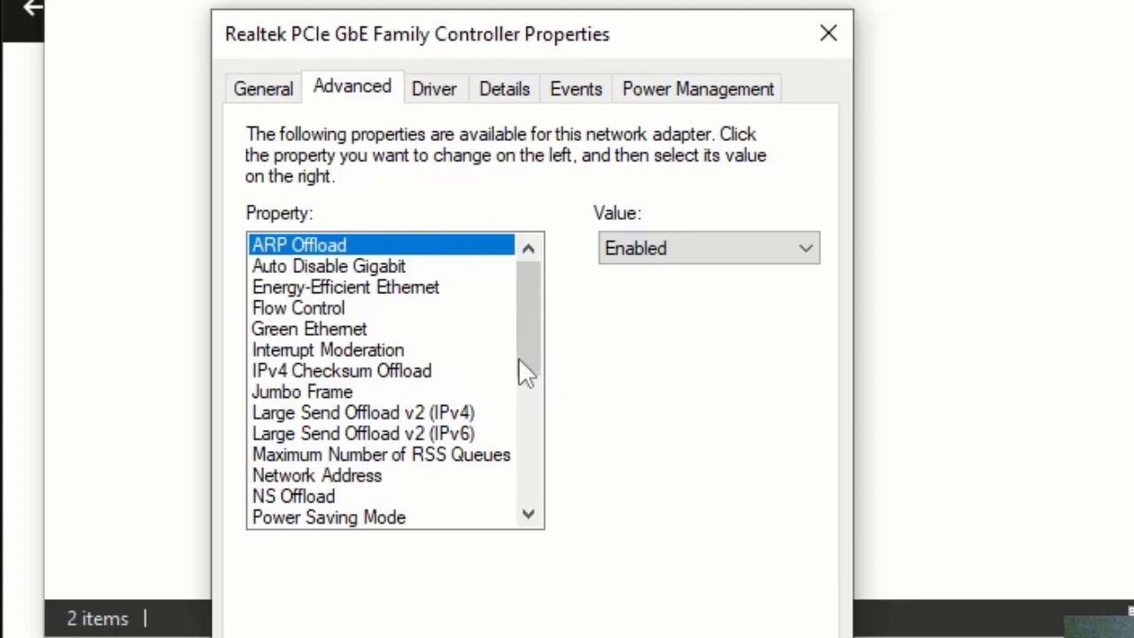
{"action": "left_click", "coordinate": [324, 288]}
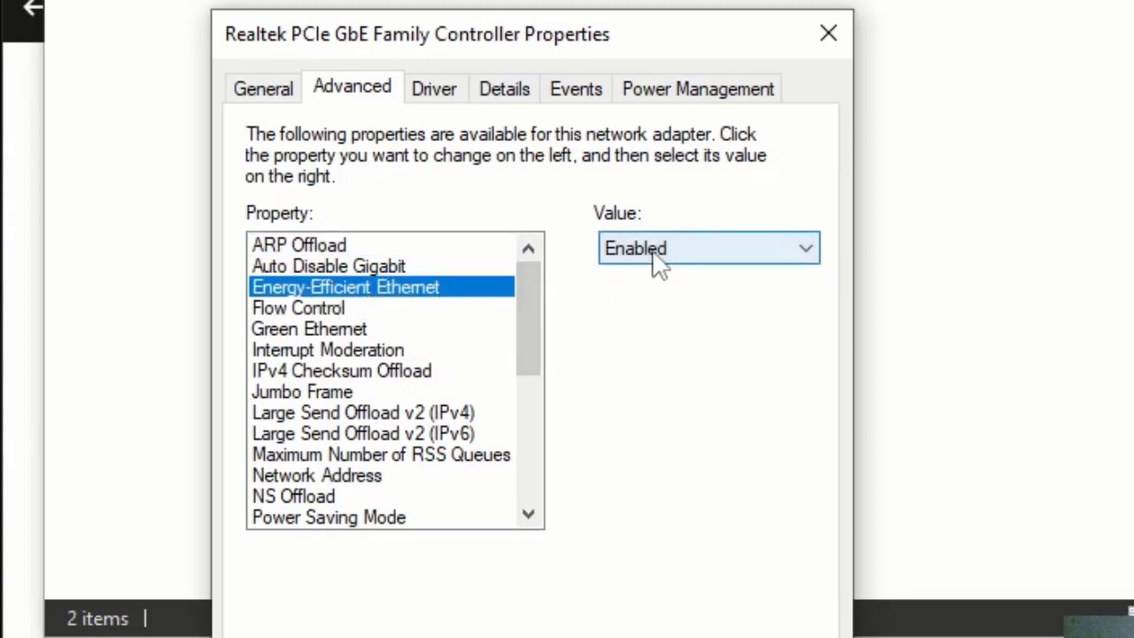
{"action": "left_click", "coordinate": [686, 255]}
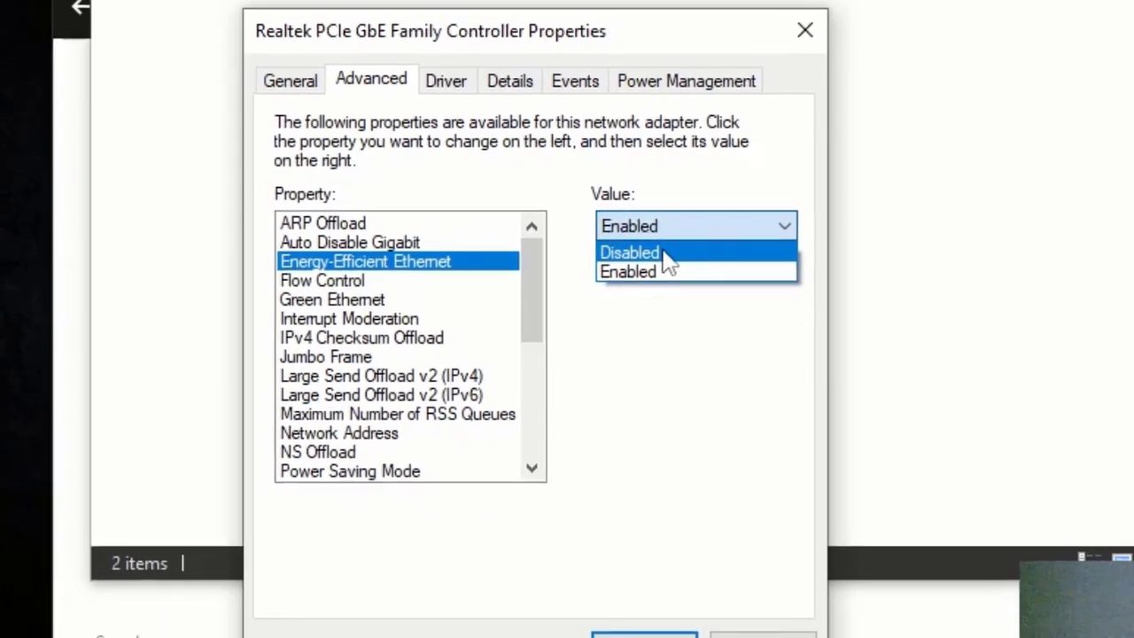
{"action": "left_click", "coordinate": [666, 254]}
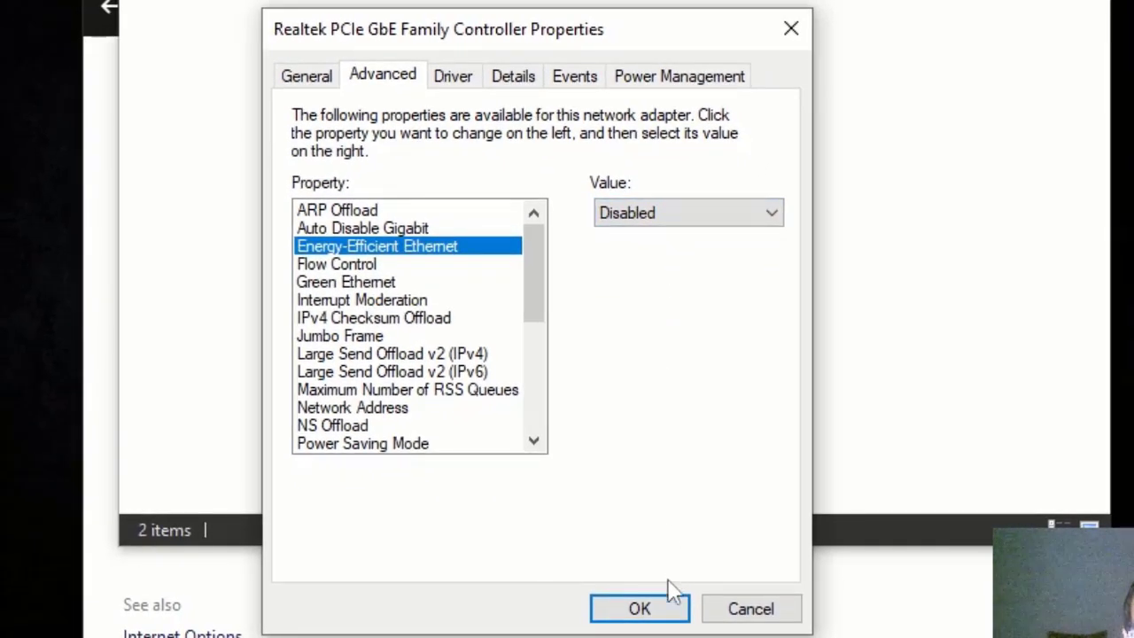
{"action": "left_click", "coordinate": [669, 78]}
{"action": "left_click", "coordinate": [410, 80]}
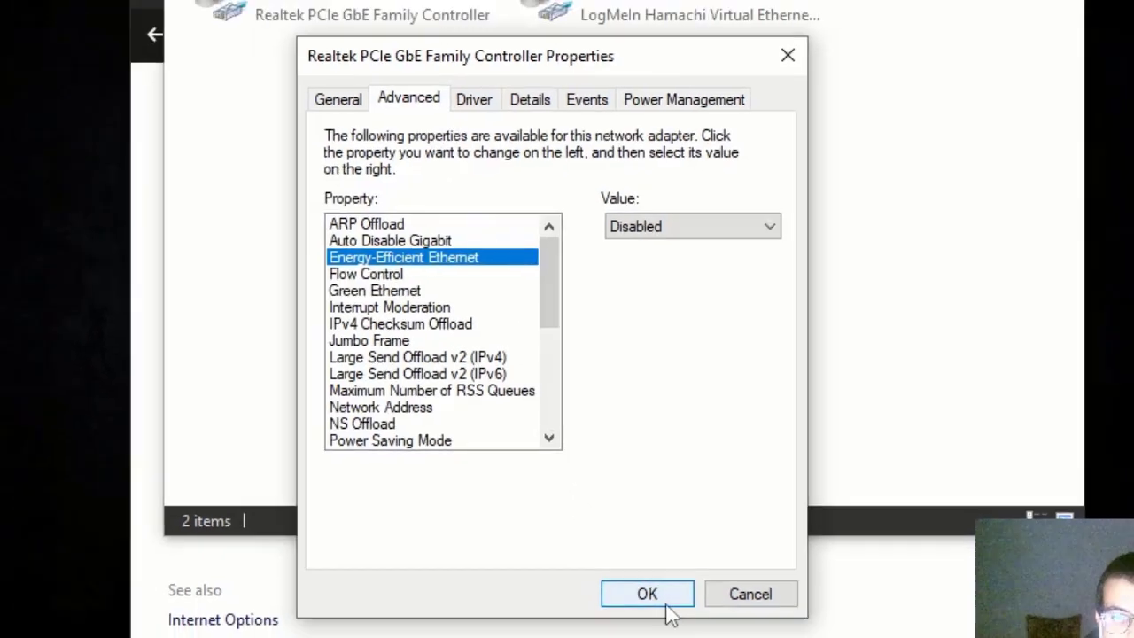
{"action": "left_click", "coordinate": [666, 610]}
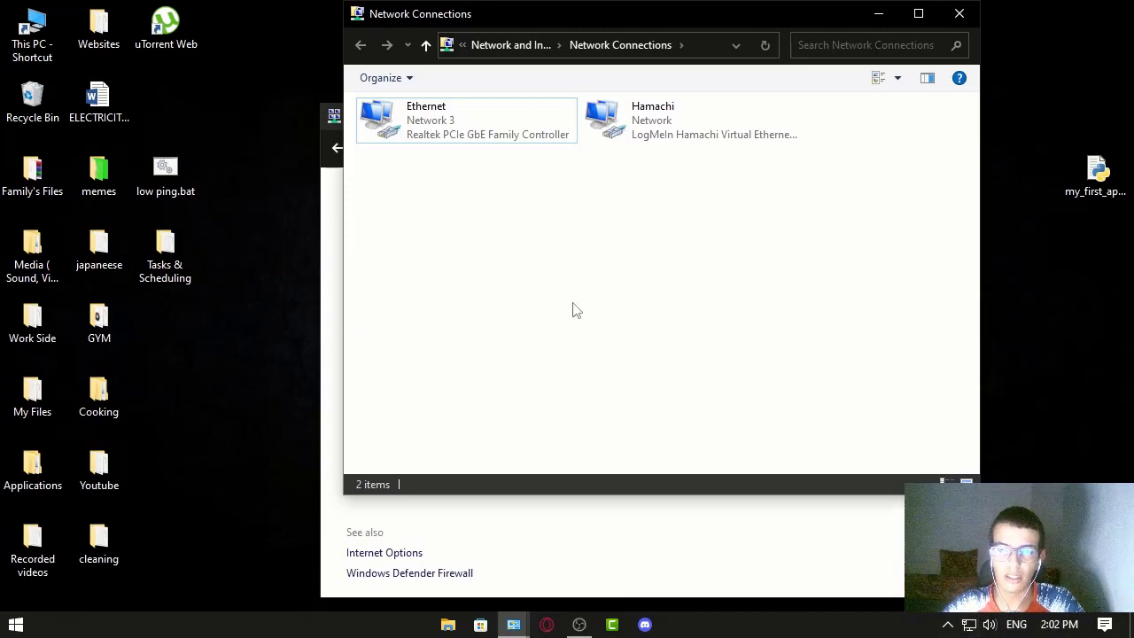
- Clear Network Connections off the screen and select low ping.bat on the desktop
{"action": "left_click", "coordinate": [697, 627]}
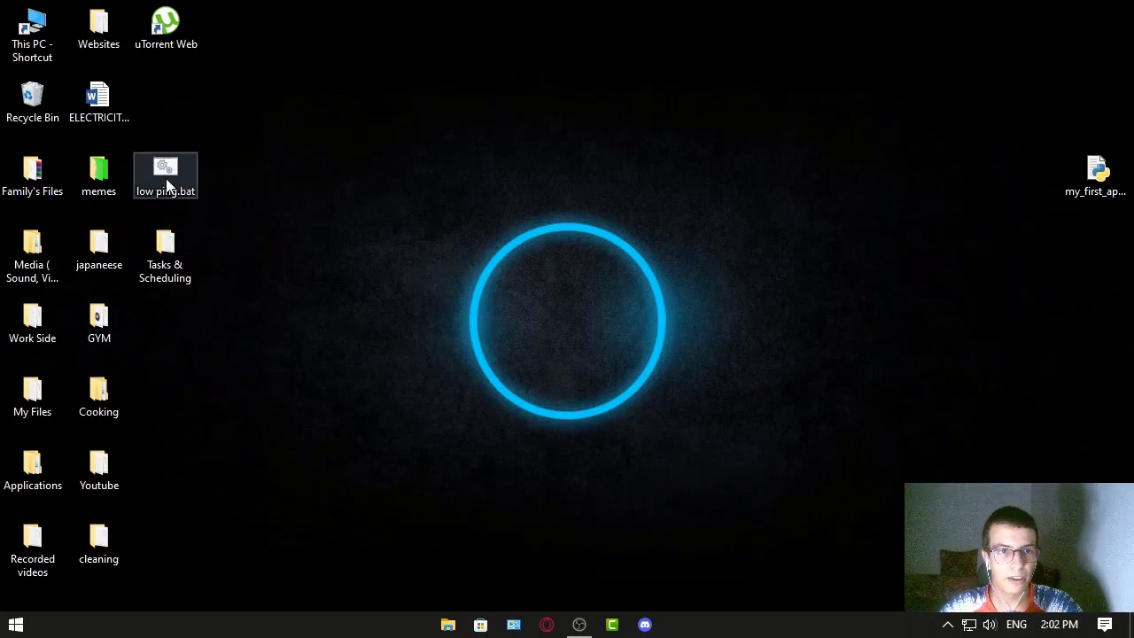
{"action": "key", "text": "y"}
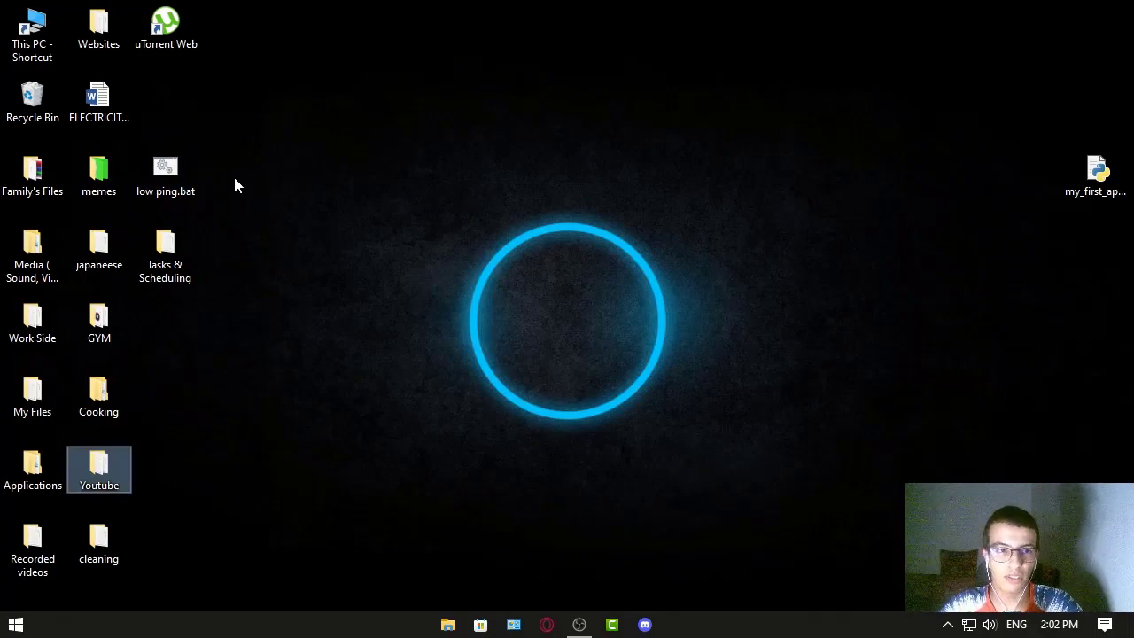
{"action": "left_click", "coordinate": [235, 186]}
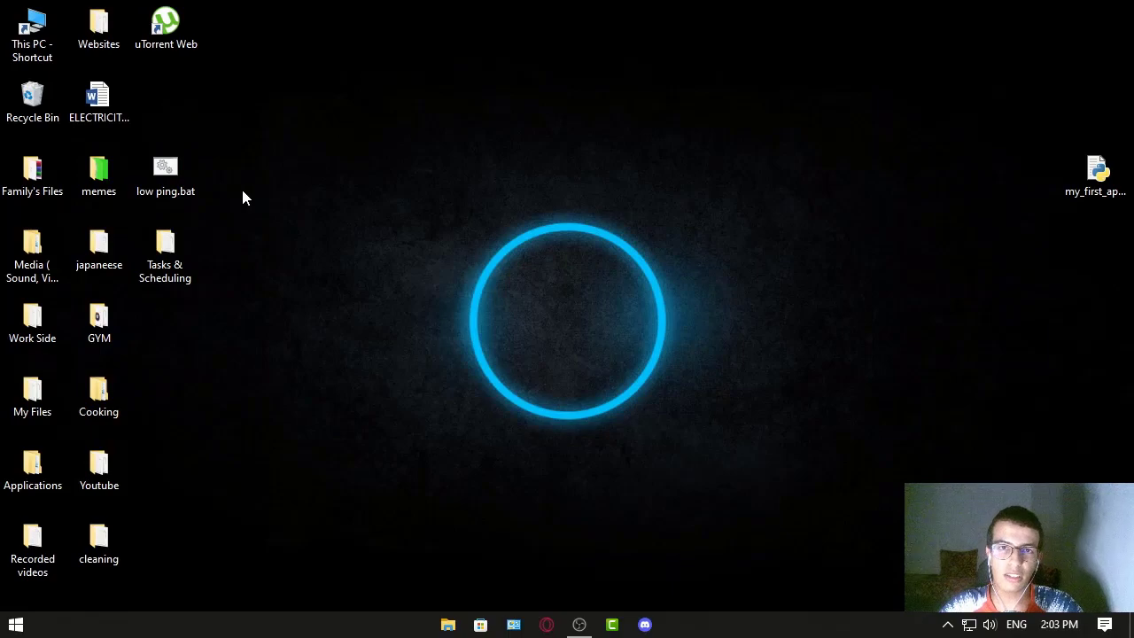
- Try launching low ping.bat, cancel the security warning, and dismiss its context menu
{"action": "double_click", "coordinate": [187, 174]}
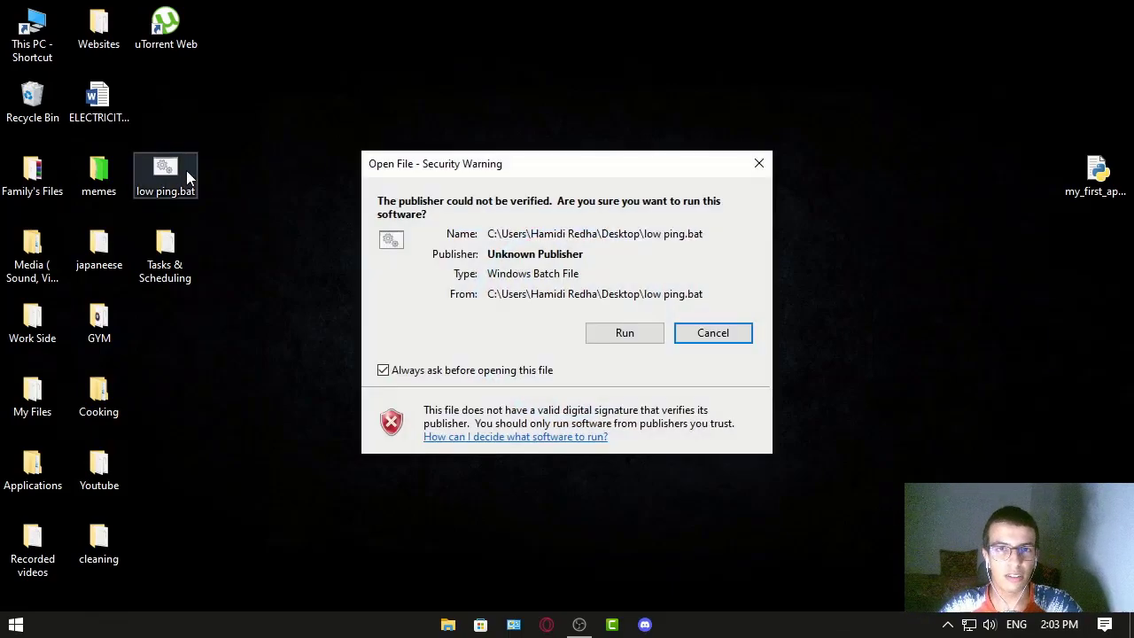
{"action": "left_click", "coordinate": [758, 165]}
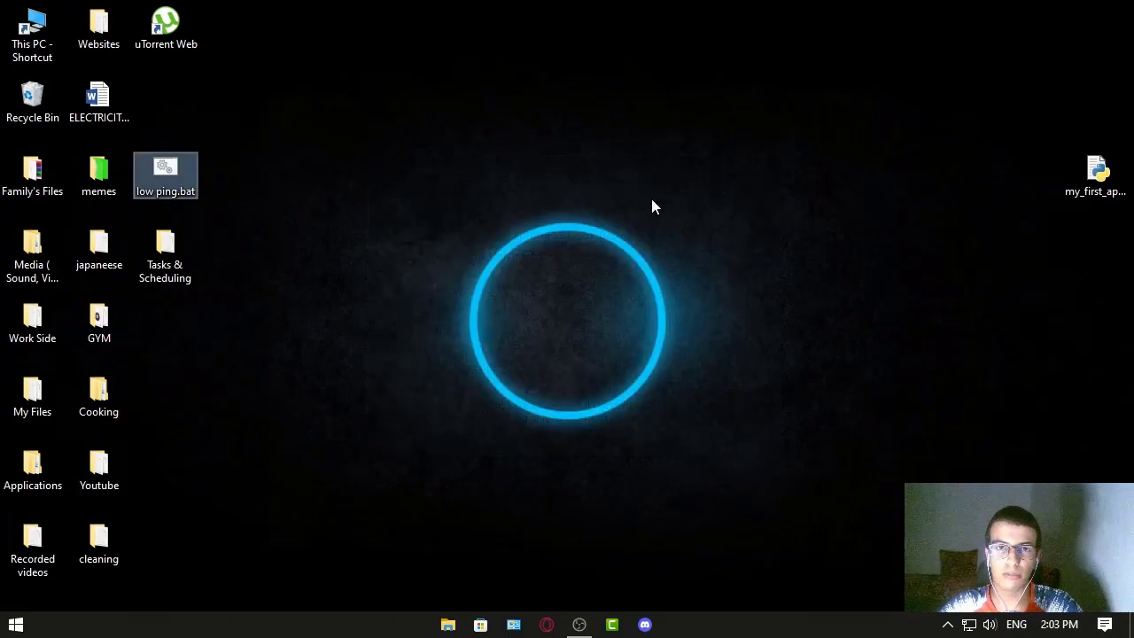
{"action": "right_click", "coordinate": [185, 175]}
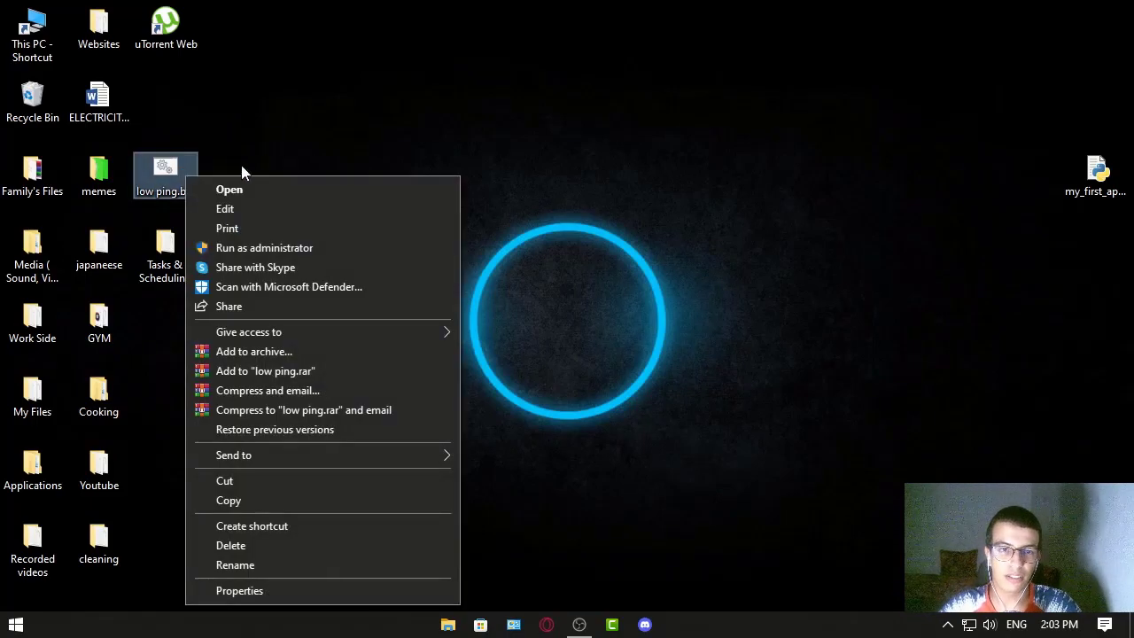
{"action": "left_click", "coordinate": [452, 106]}
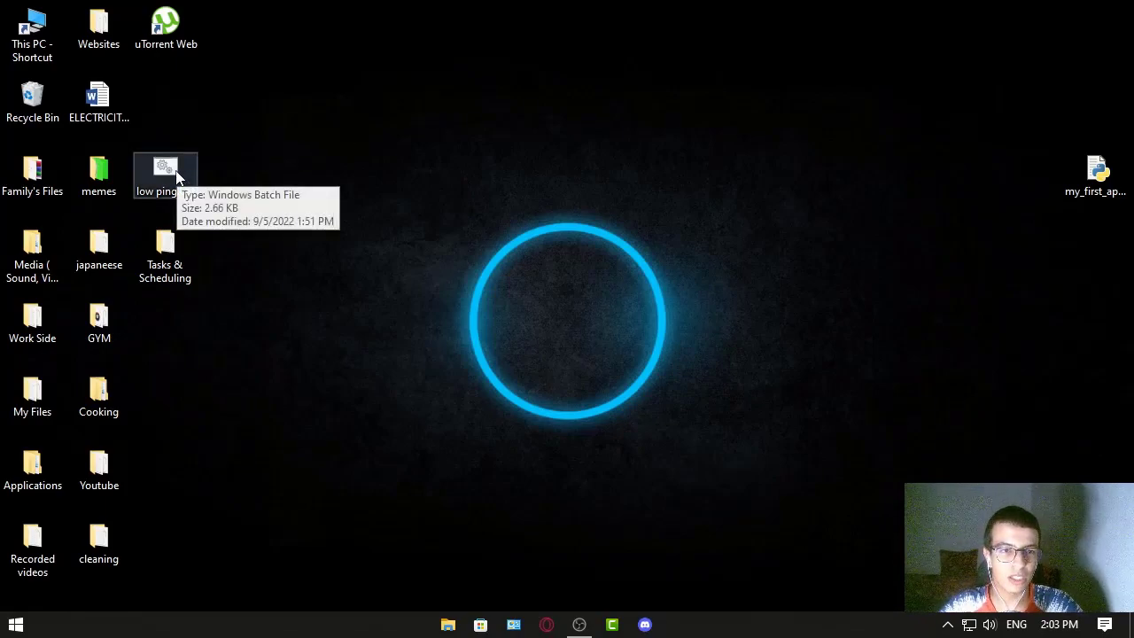
- Drag low ping.bat to the centre of the desktop
{"action": "left_click_drag", "start_coordinate": [175, 189], "coordinate": [572, 260]}
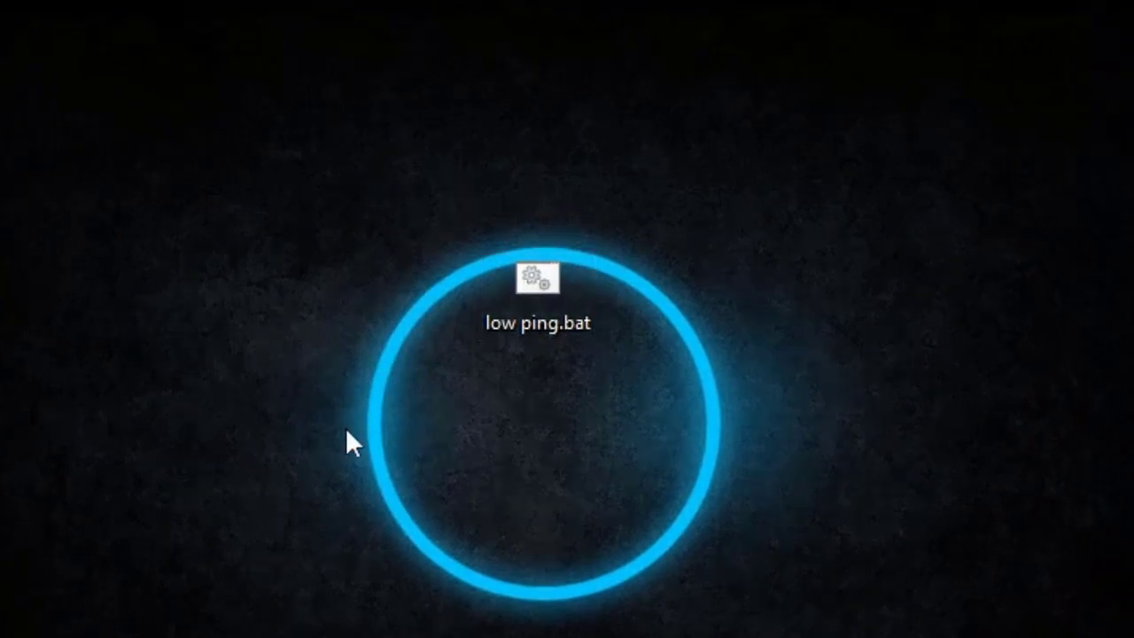
{"action": "left_click_drag", "start_coordinate": [345, 447], "coordinate": [681, 202]}
{"action": "left_click", "coordinate": [595, 241]}
{"action": "left_click_drag", "start_coordinate": [439, 401], "coordinate": [735, 68]}
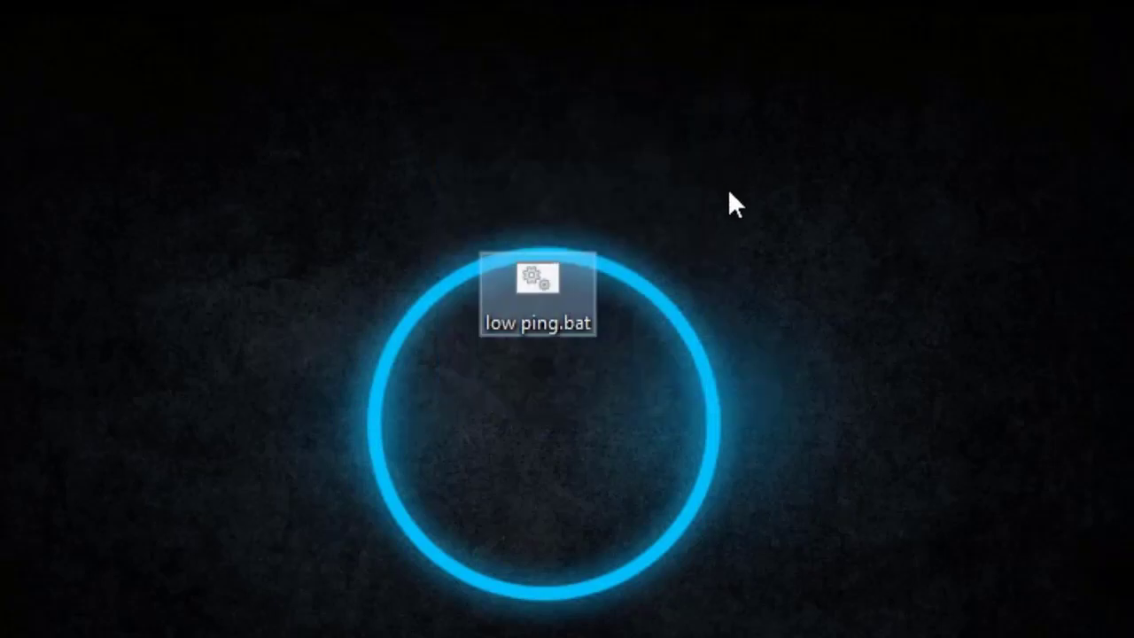
{"action": "left_click", "coordinate": [749, 188]}
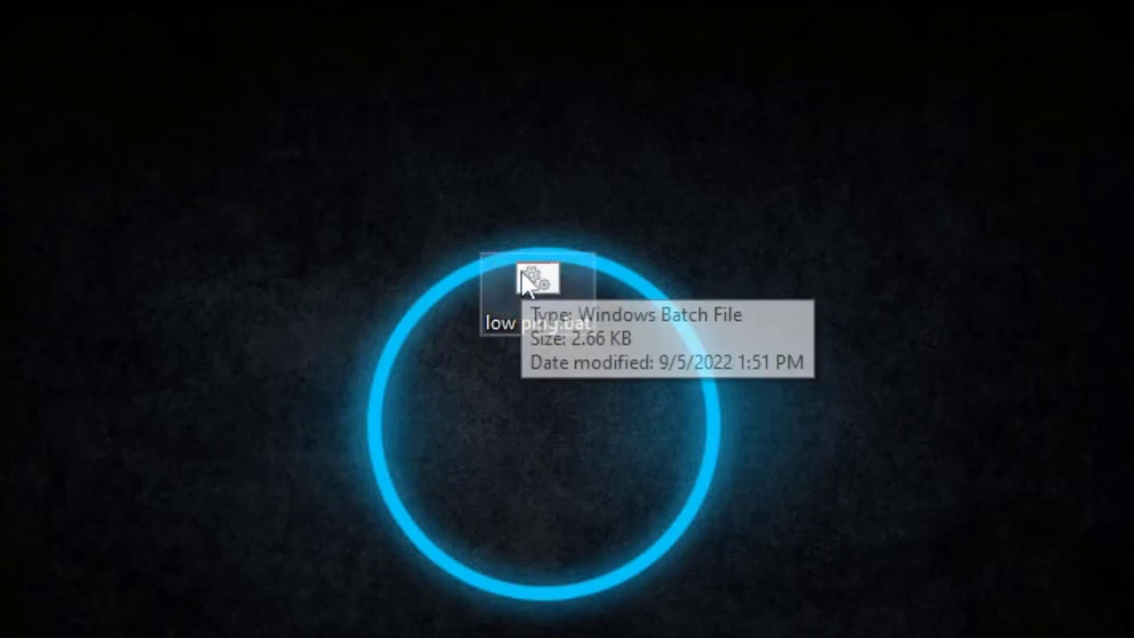
- Run low ping.bat, close the failed non-elevated window, and rerun it as administrator
{"action": "double_click", "coordinate": [551, 284]}
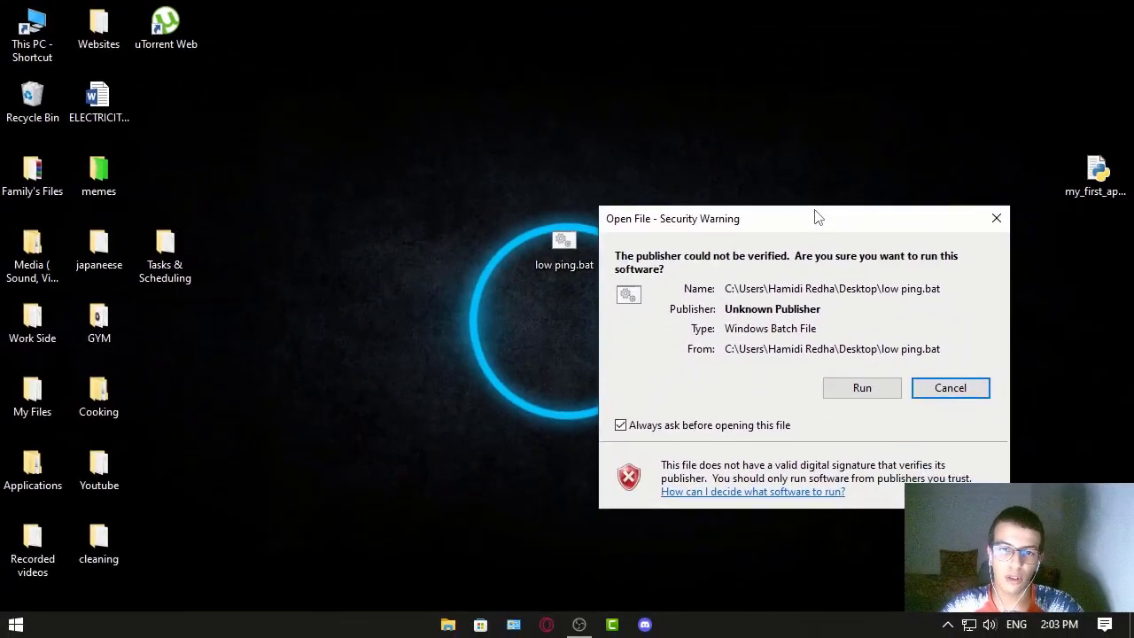
{"action": "left_click", "coordinate": [852, 391]}
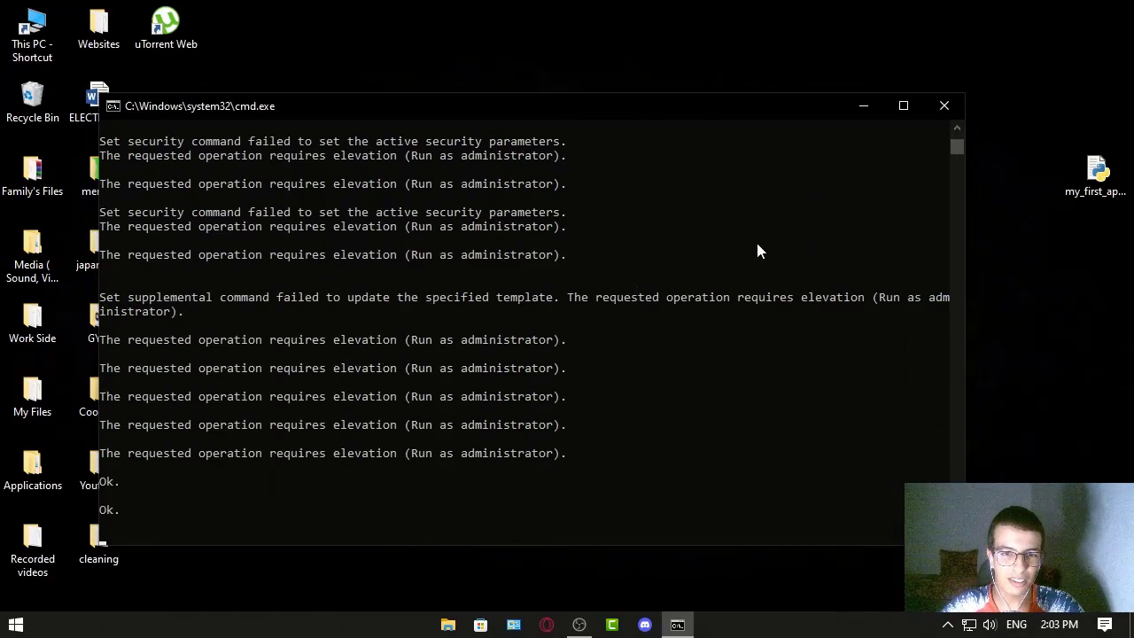
{"action": "left_click", "coordinate": [946, 107]}
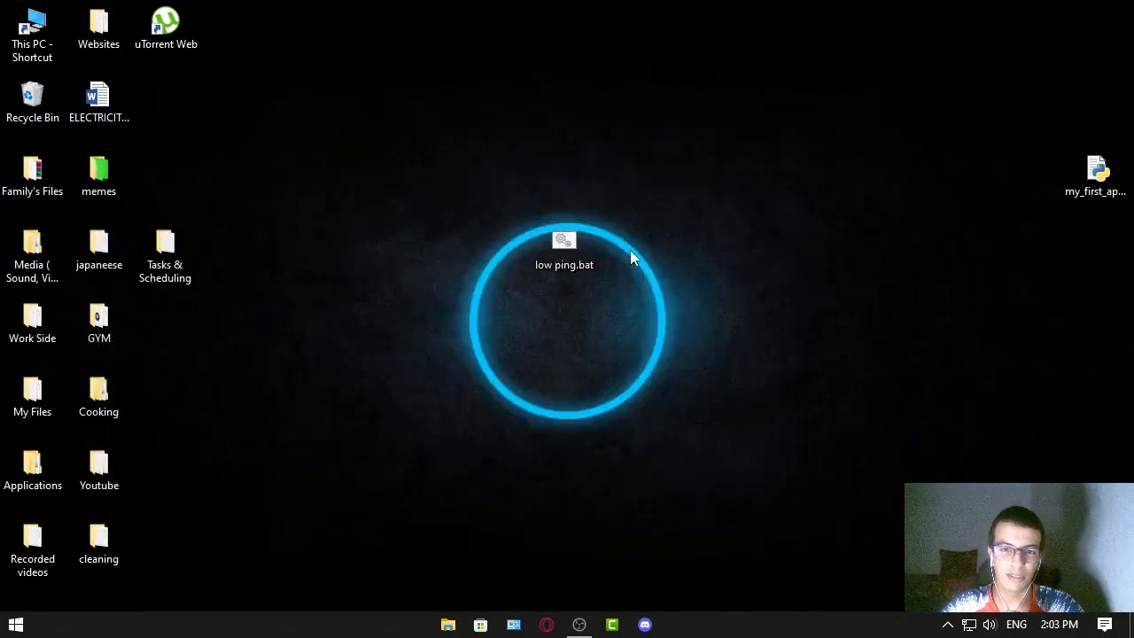
{"action": "right_click", "coordinate": [546, 238]}
{"action": "left_click", "coordinate": [596, 255]}
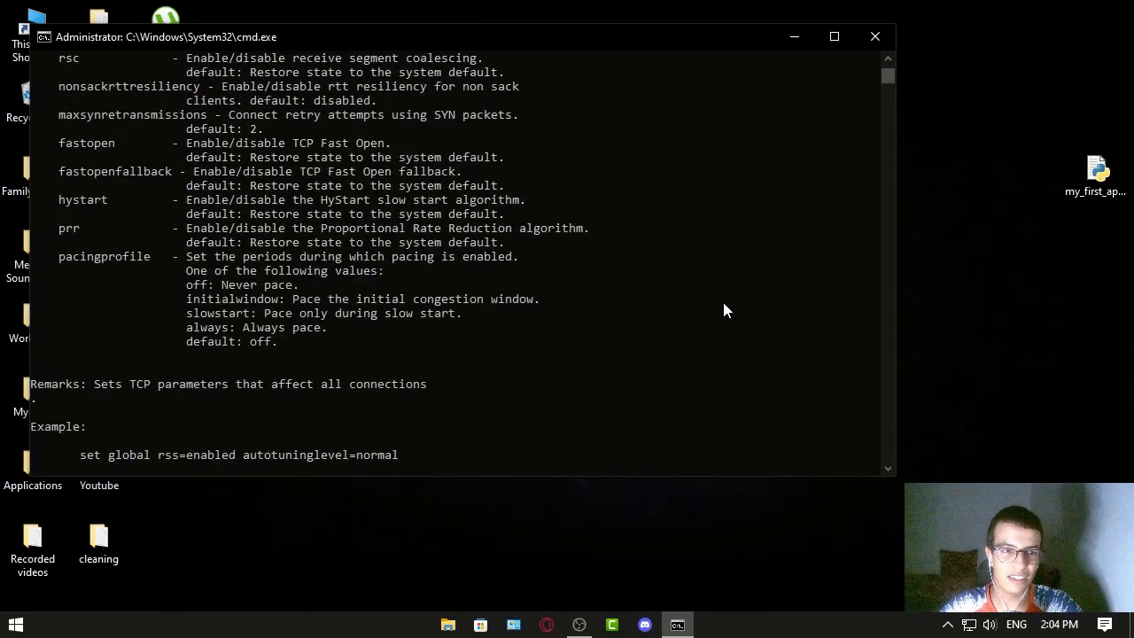
- Close the finished Administrator cmd.exe window
{"action": "left_click", "coordinate": [856, 46]}
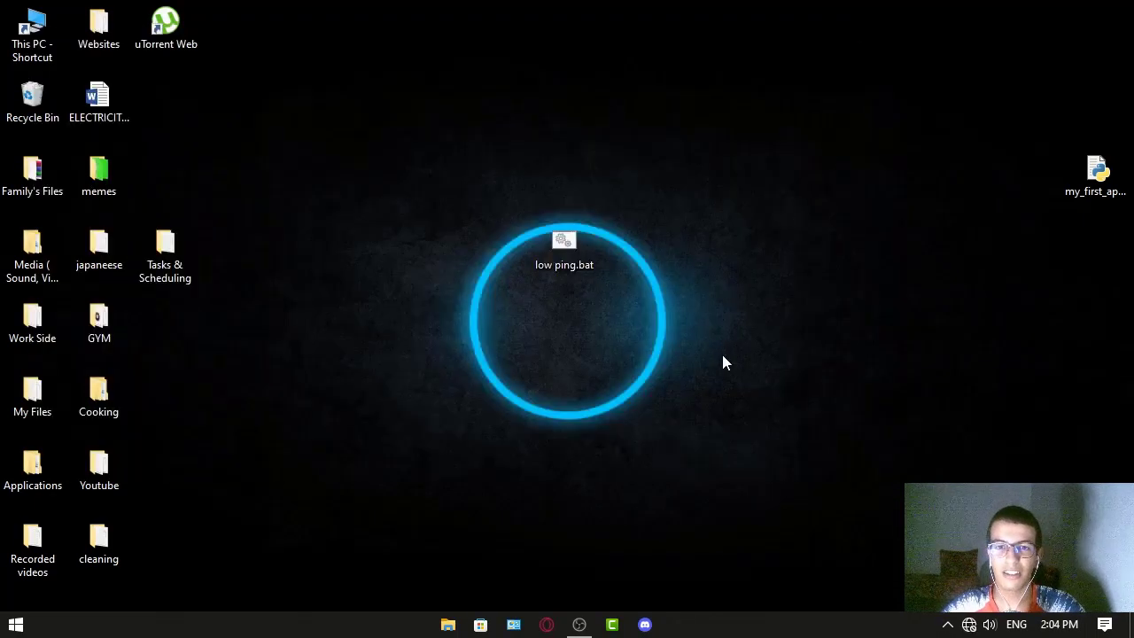